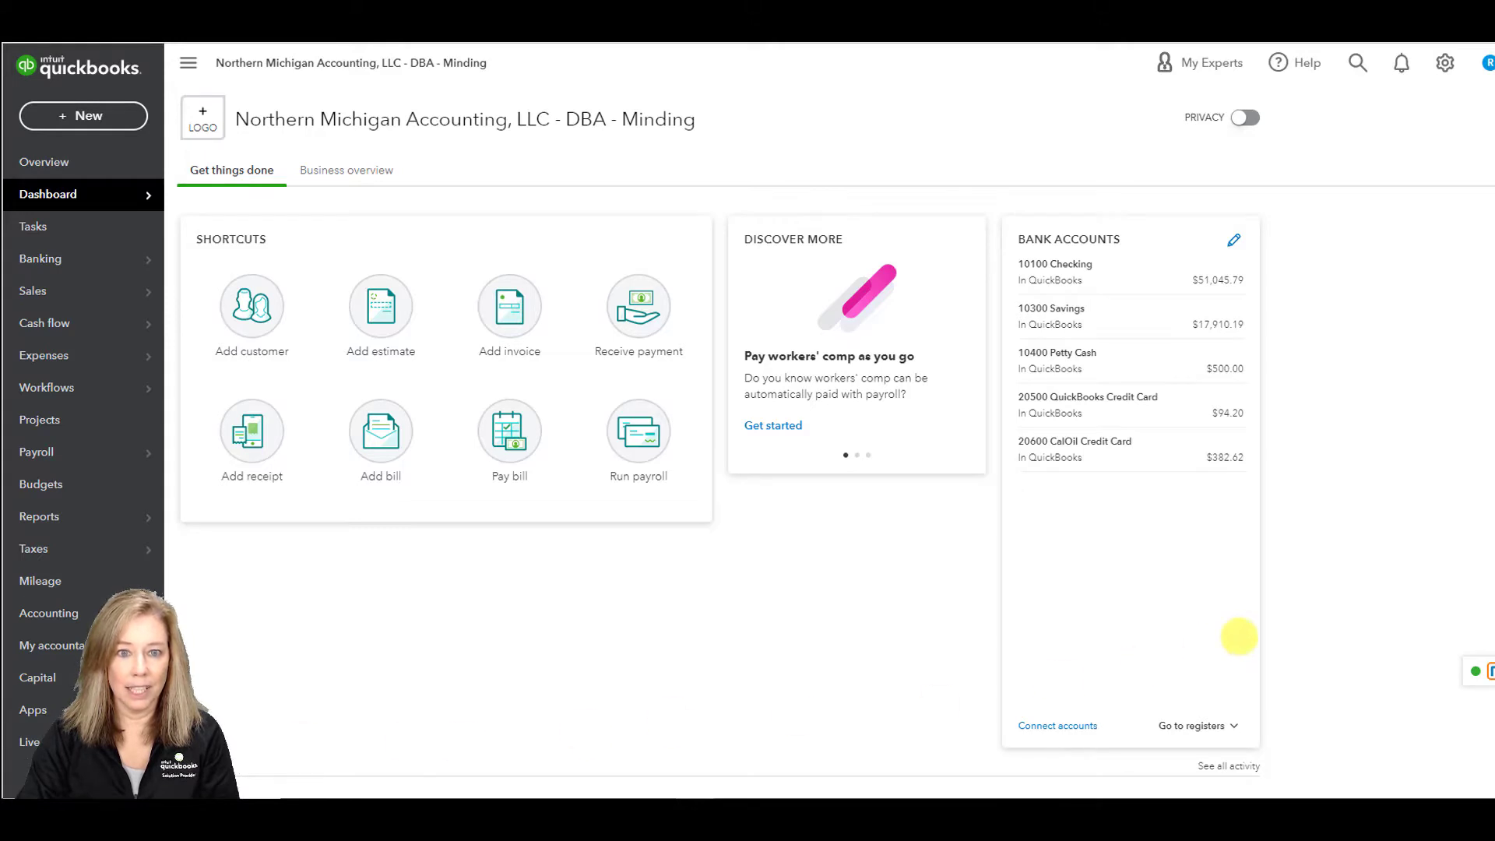
Step: Open the gear menu on the company dashboard to reach settings and lists
click(1453, 63)
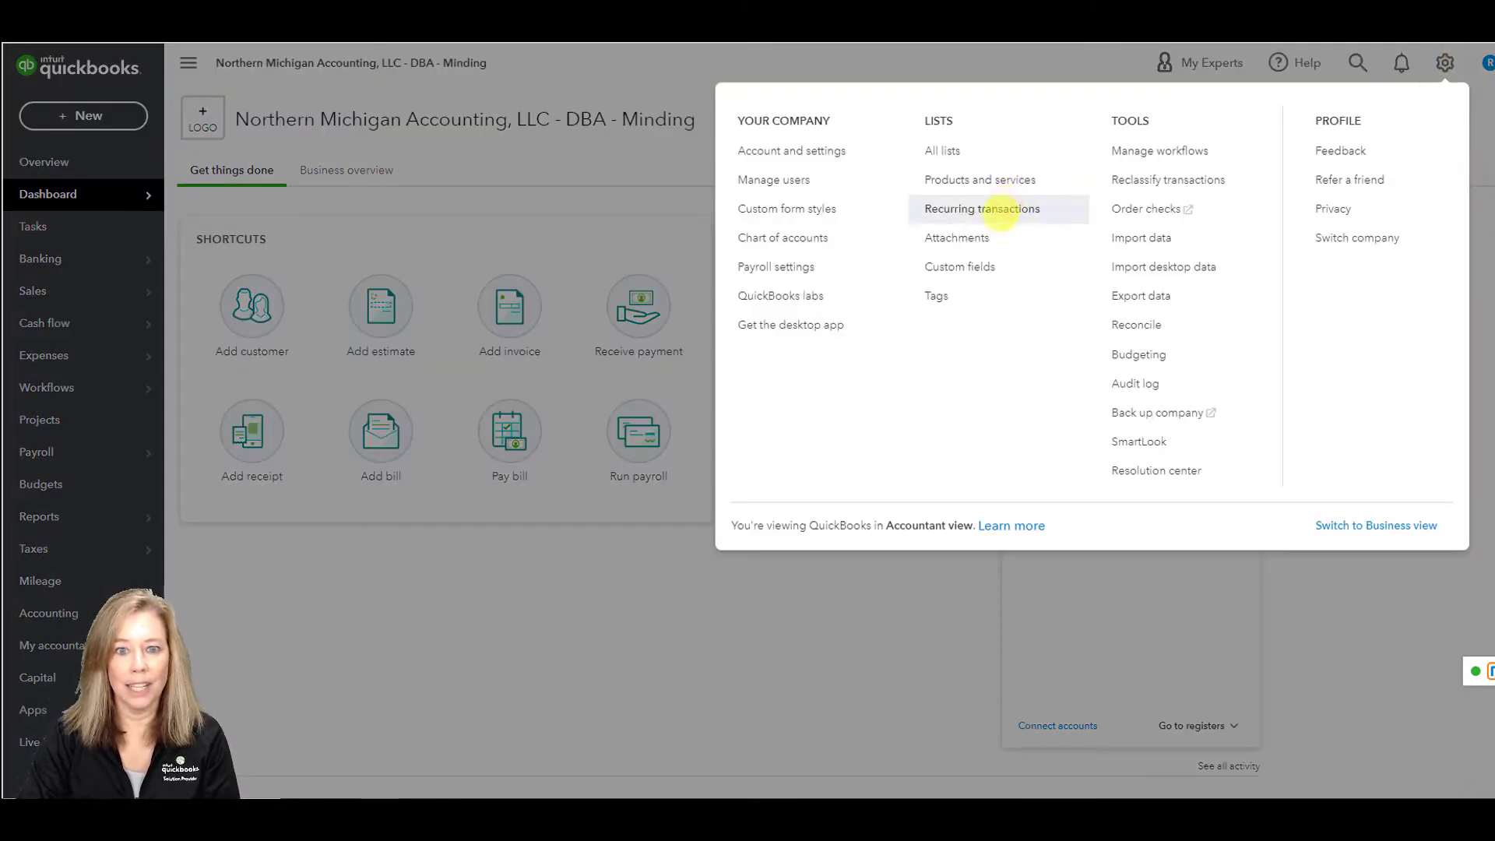
Step: Open Custom fields and draft a new field from the Customer Type suggestion
click(1024, 269)
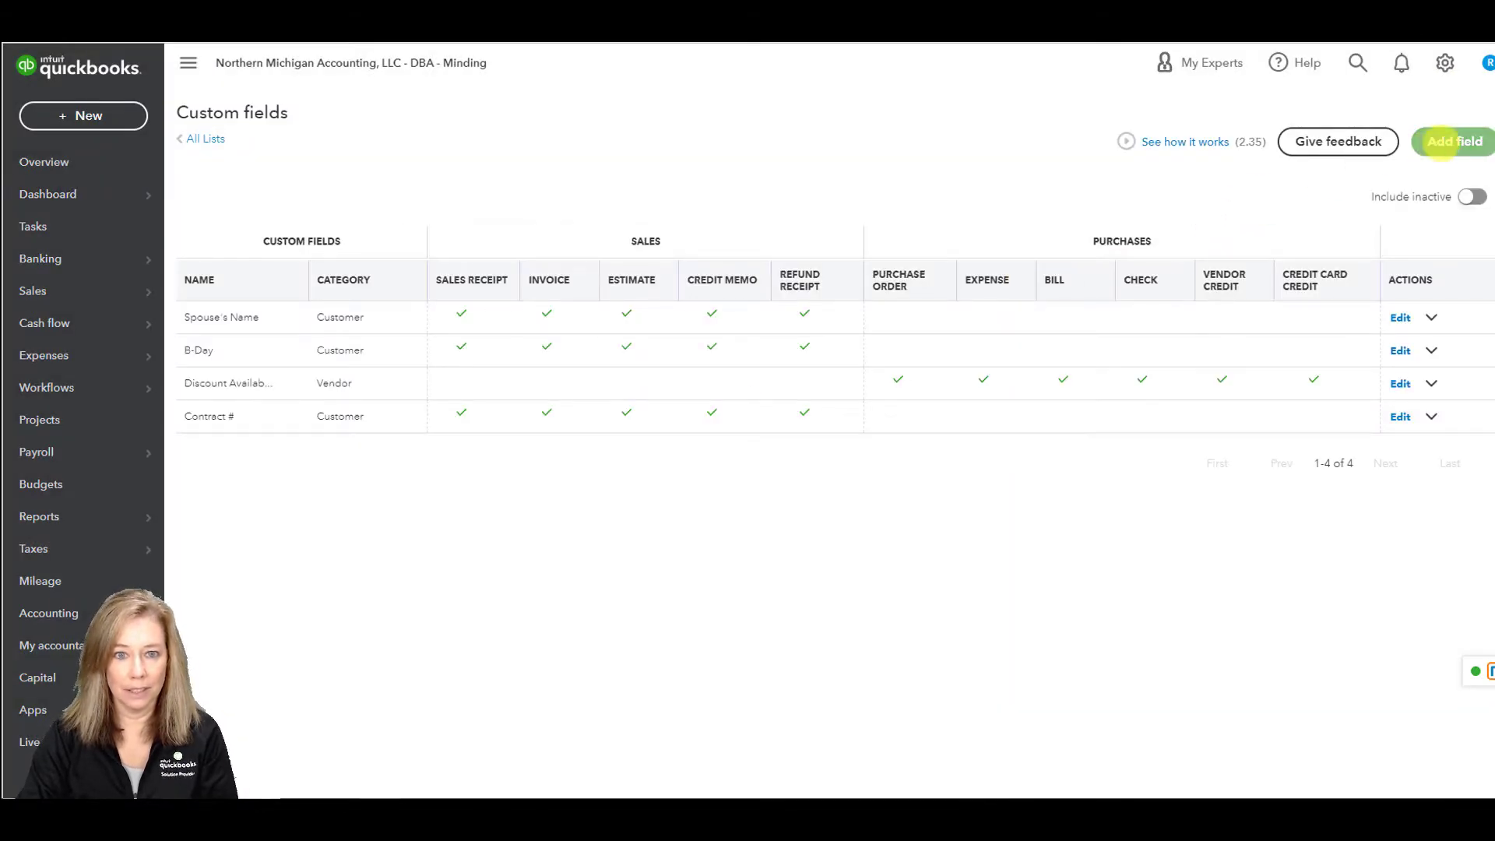
click(1449, 142)
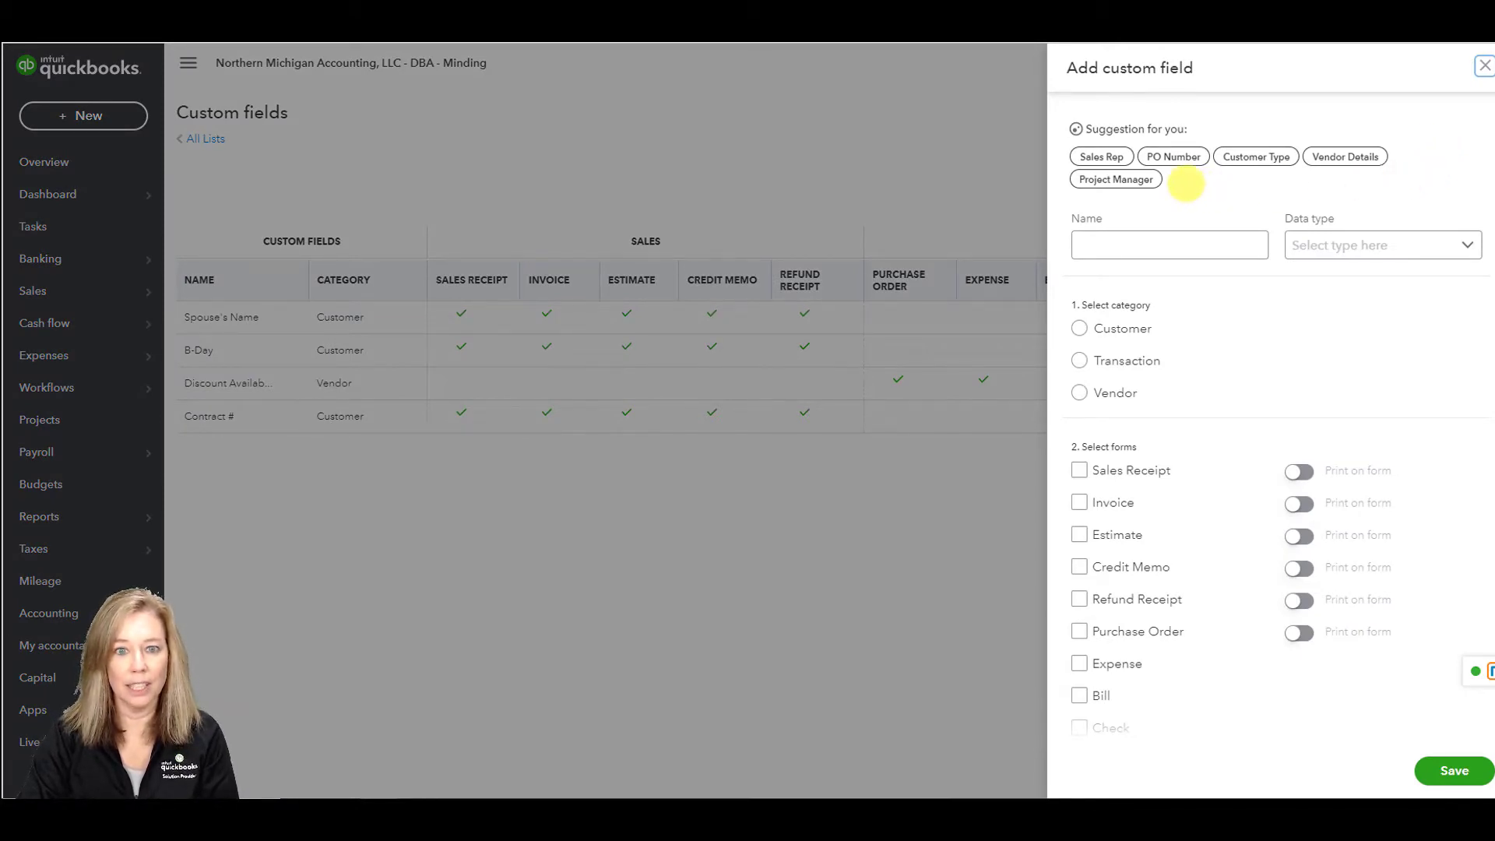
click(1105, 245)
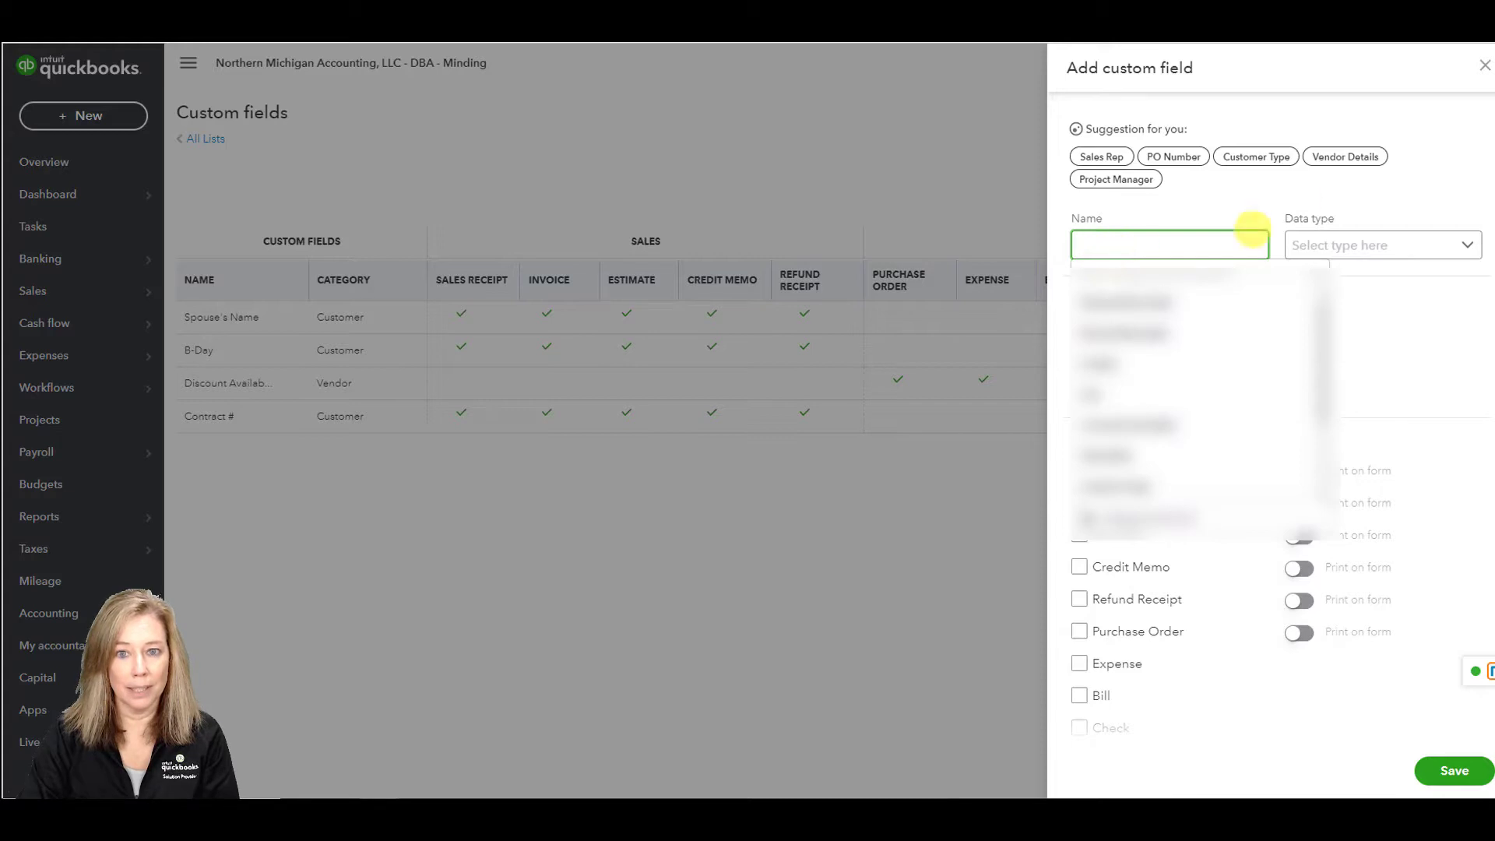
click(1257, 157)
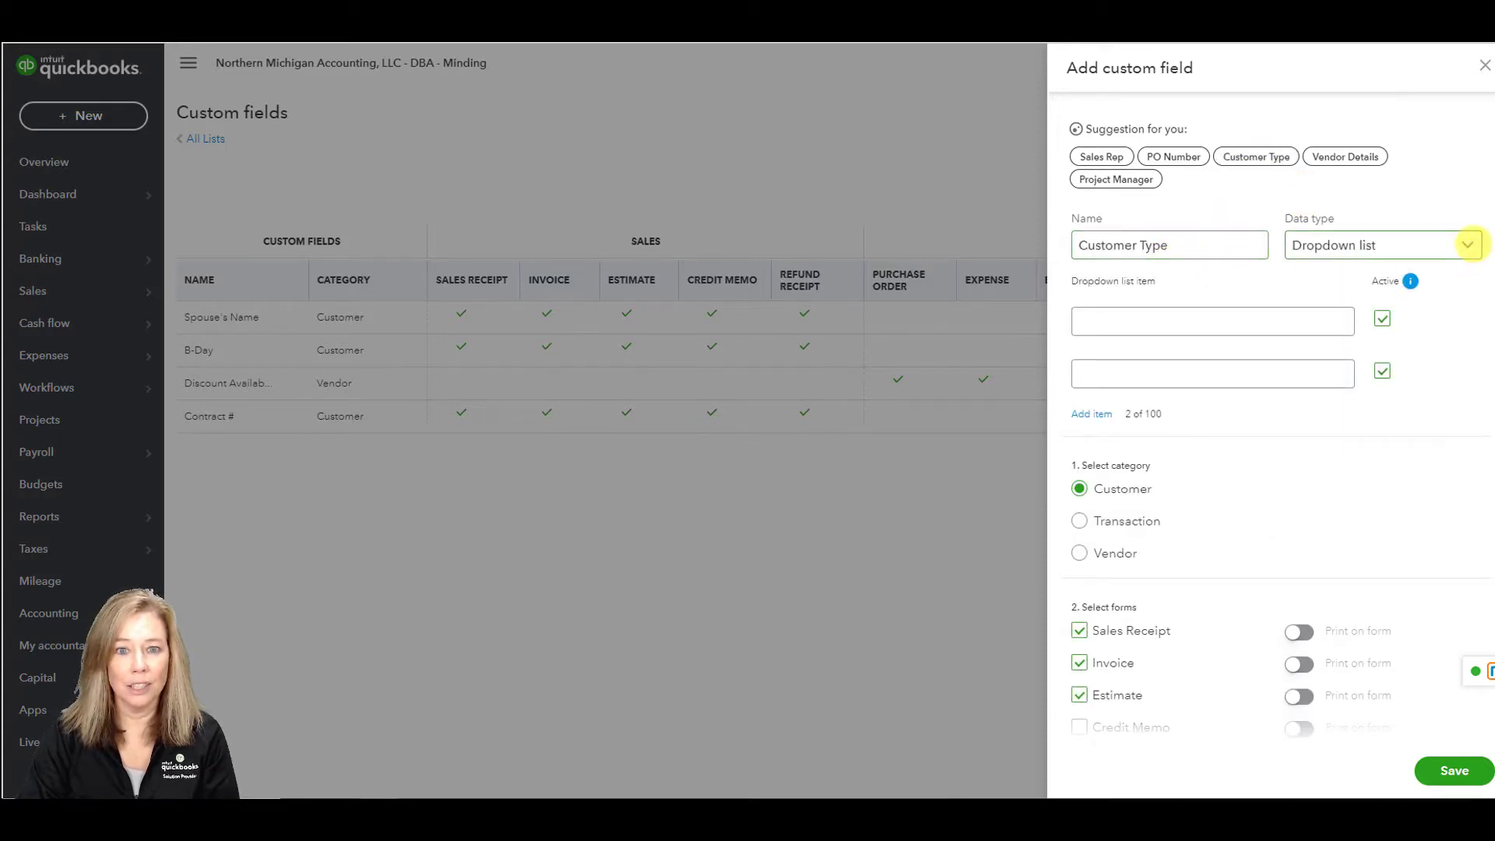
Step: Keep Customer Type as a dropdown list with items Residential and Commercial
click(1468, 245)
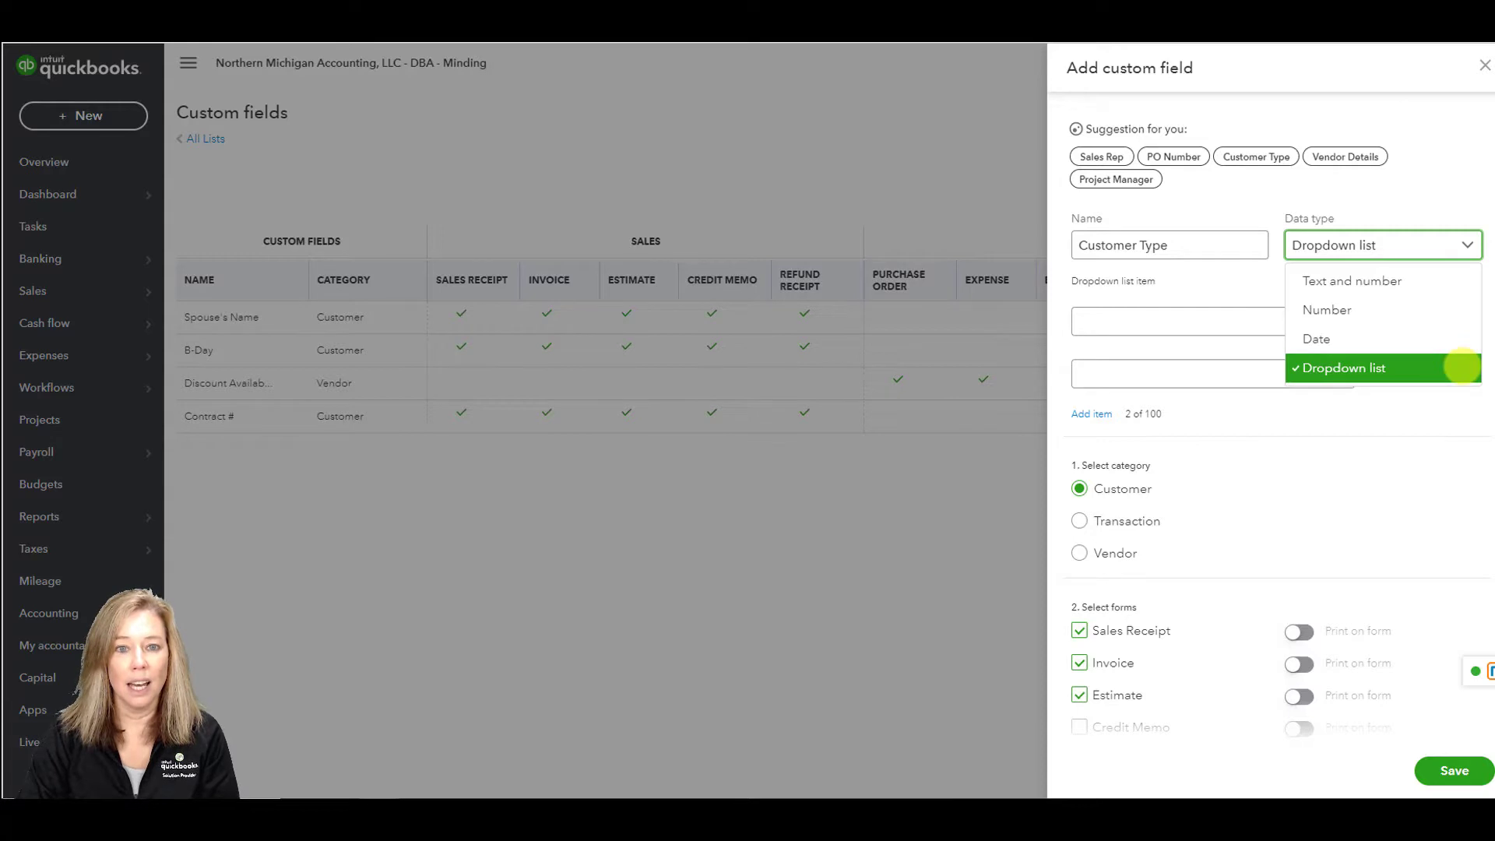
click(1461, 367)
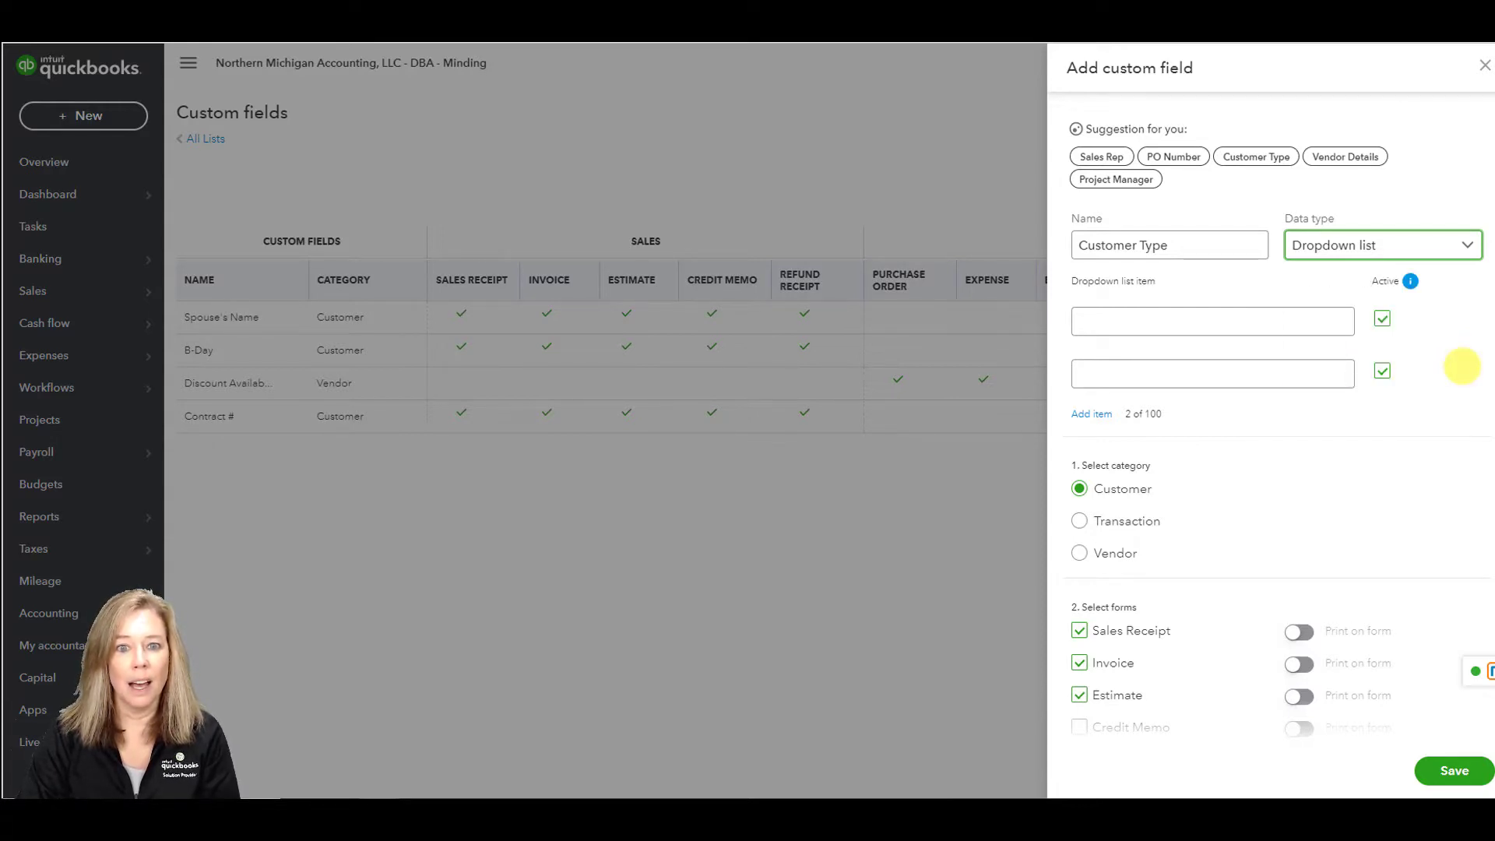
click(1125, 320)
text(Residential)
key(Tab)
key(Tab)
text(Commercial)
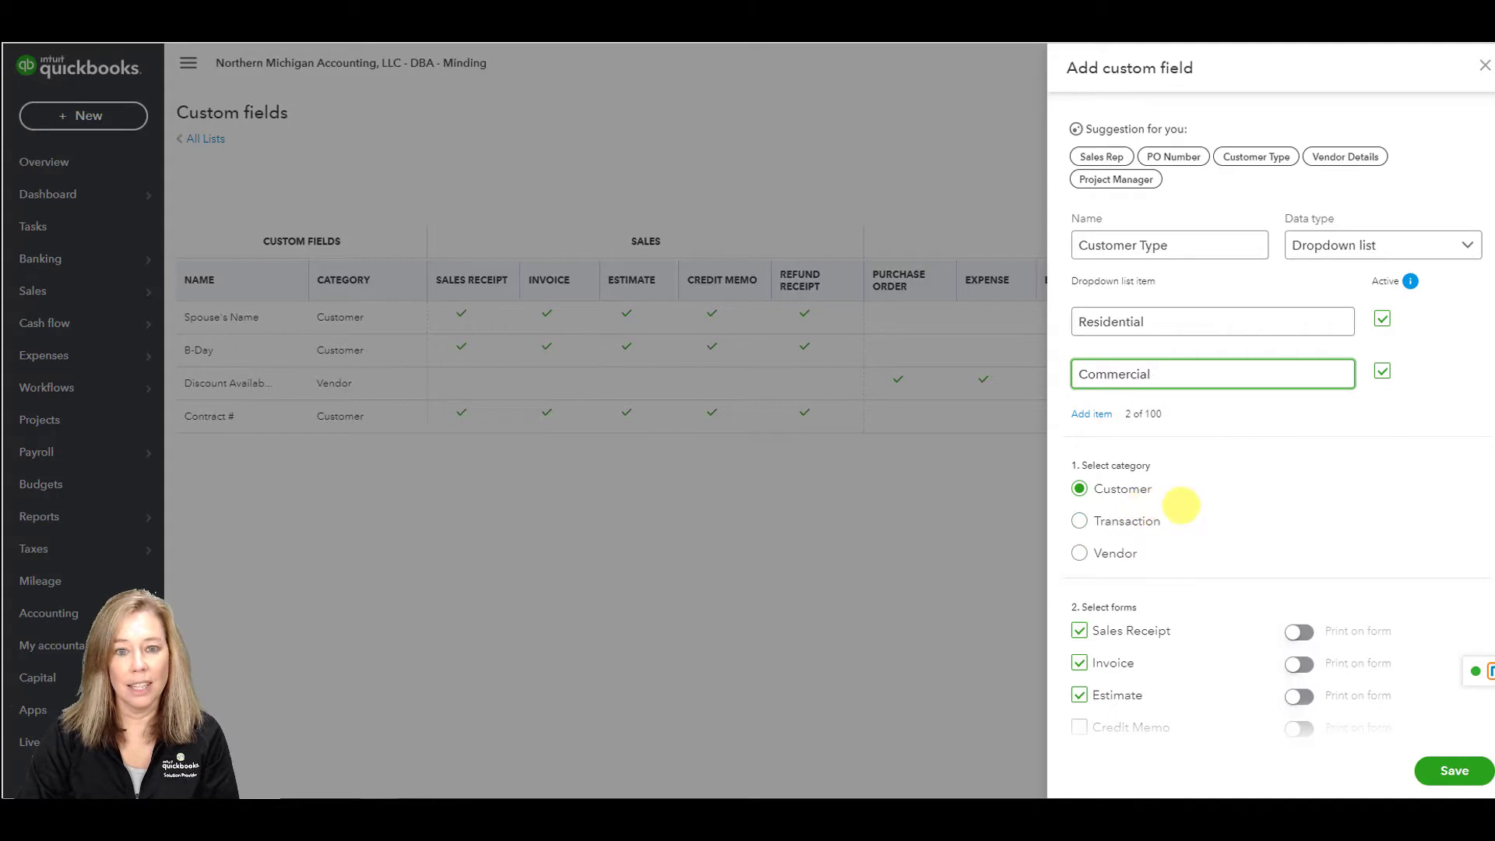
Step: Enable printing on Sales Receipt, Invoice and Estimate, then save the Customer Type field
scroll(1230, 507, down, 3)
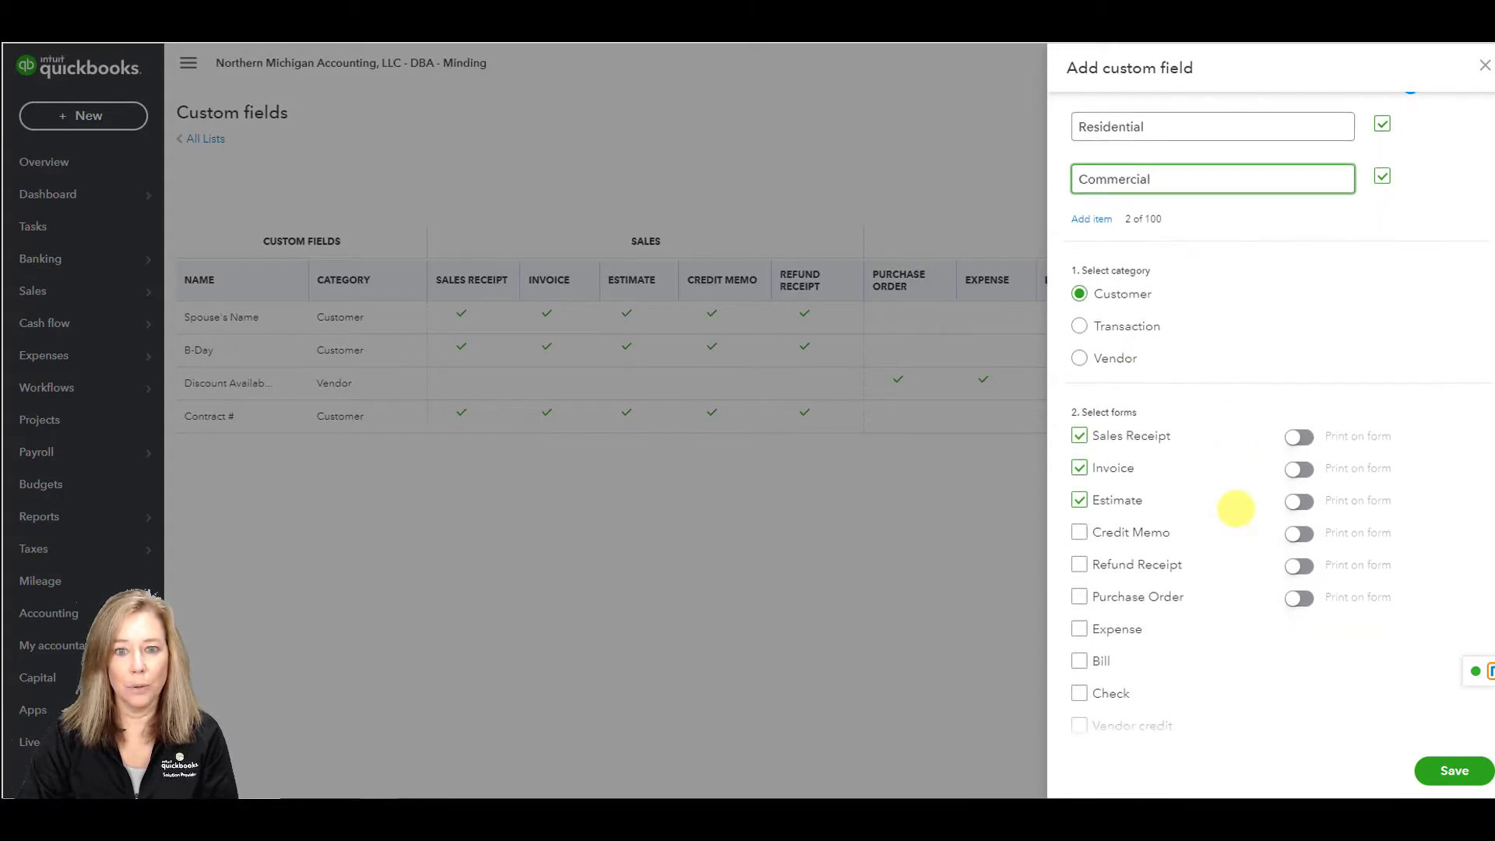
scroll(1235, 507, down, 1)
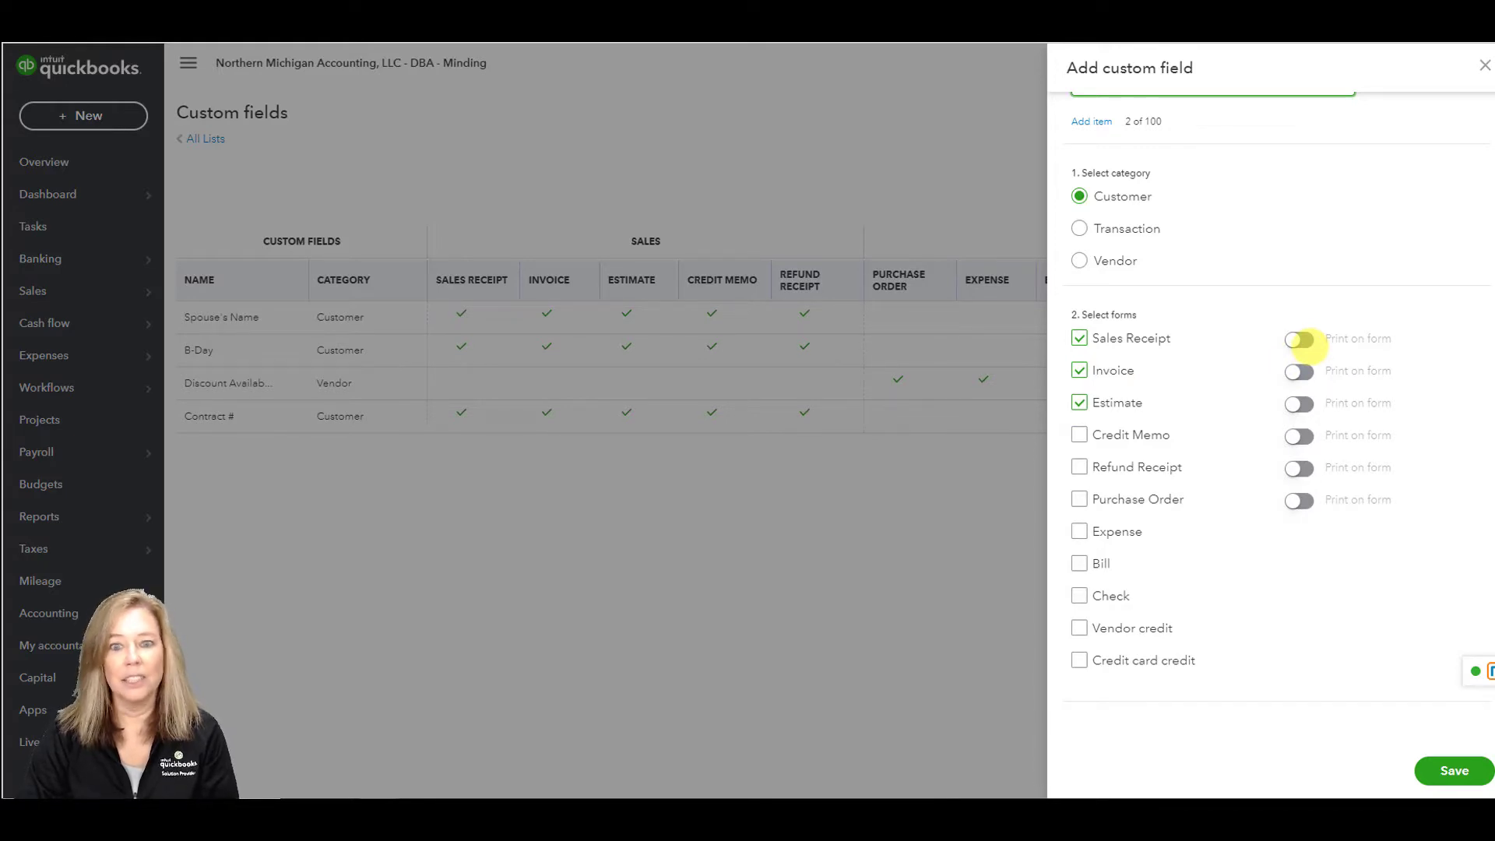
click(1298, 340)
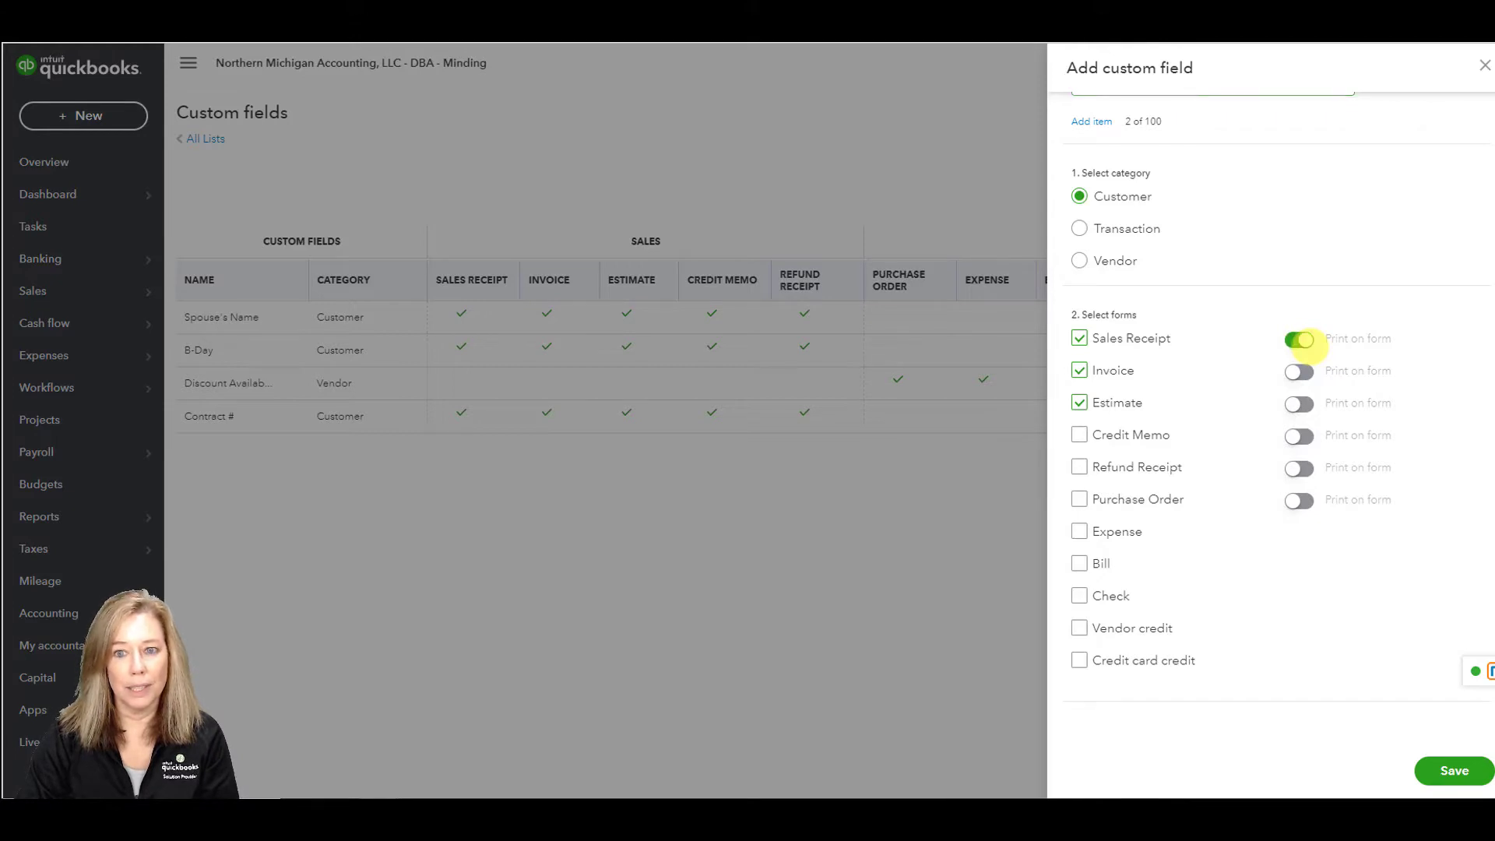
click(1300, 372)
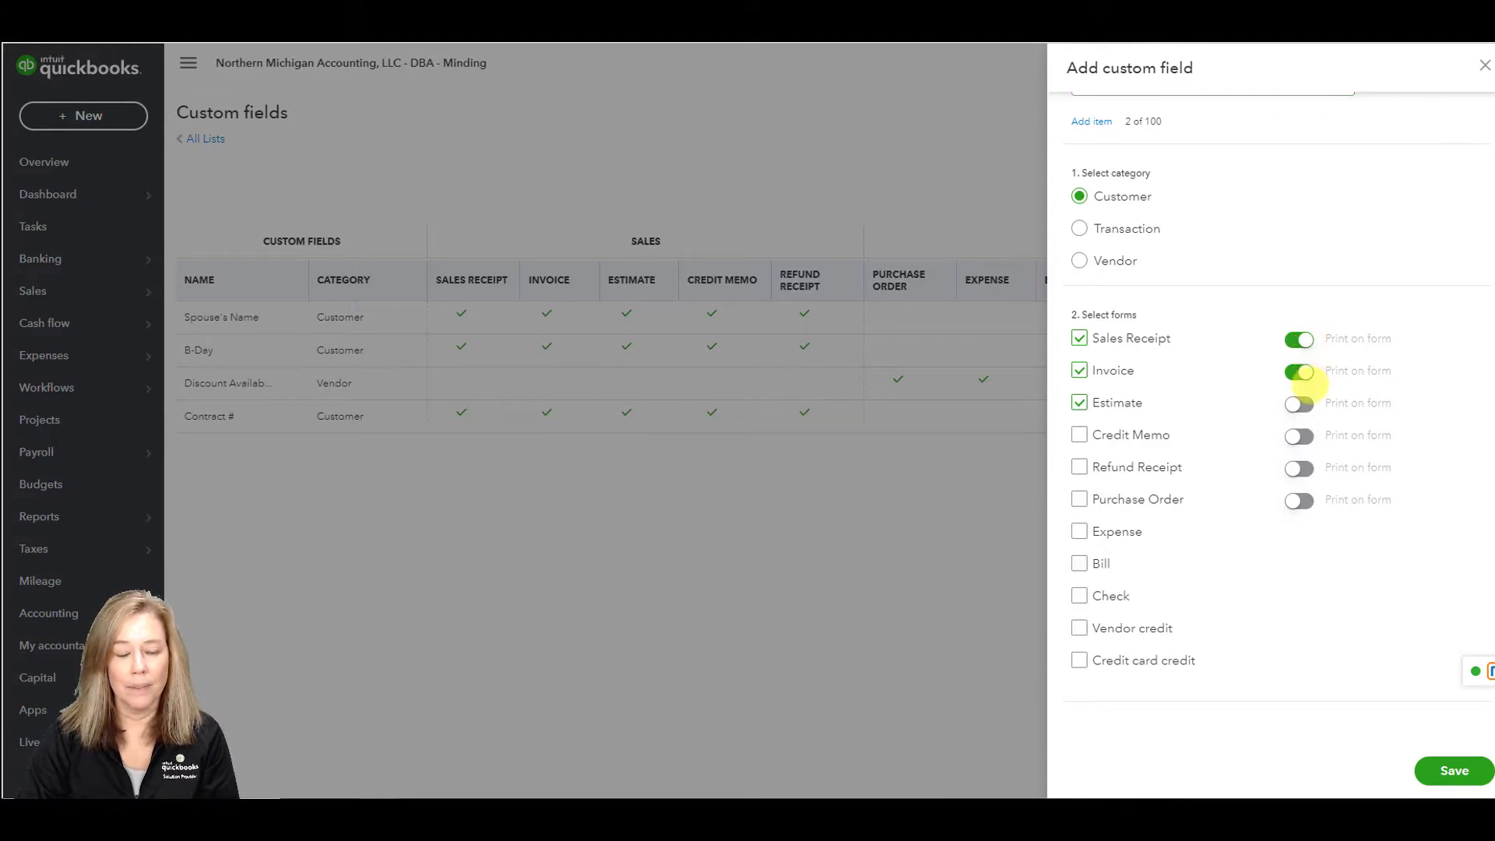
click(1300, 403)
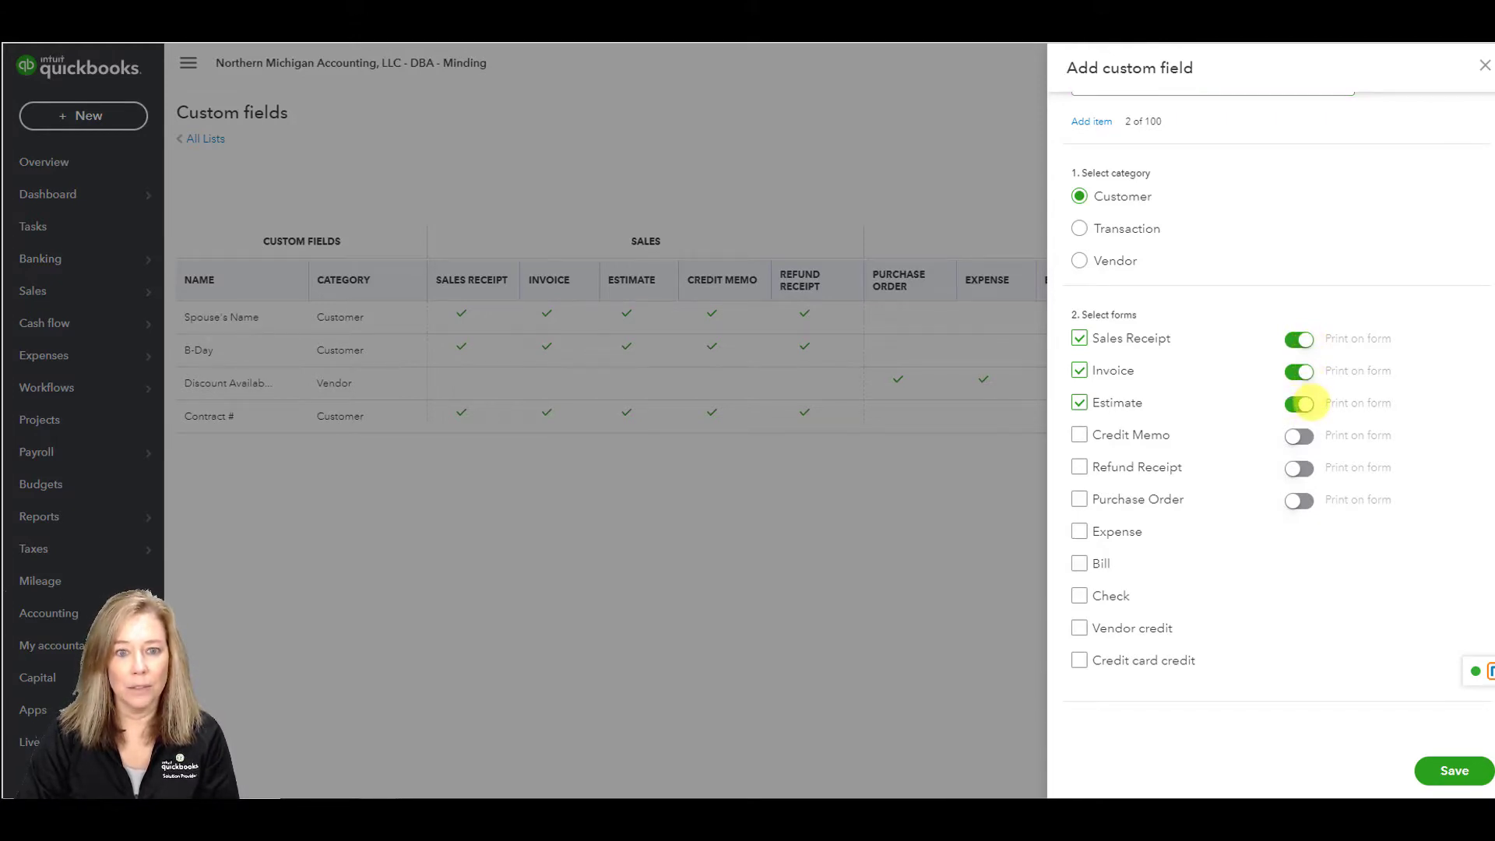
click(1453, 770)
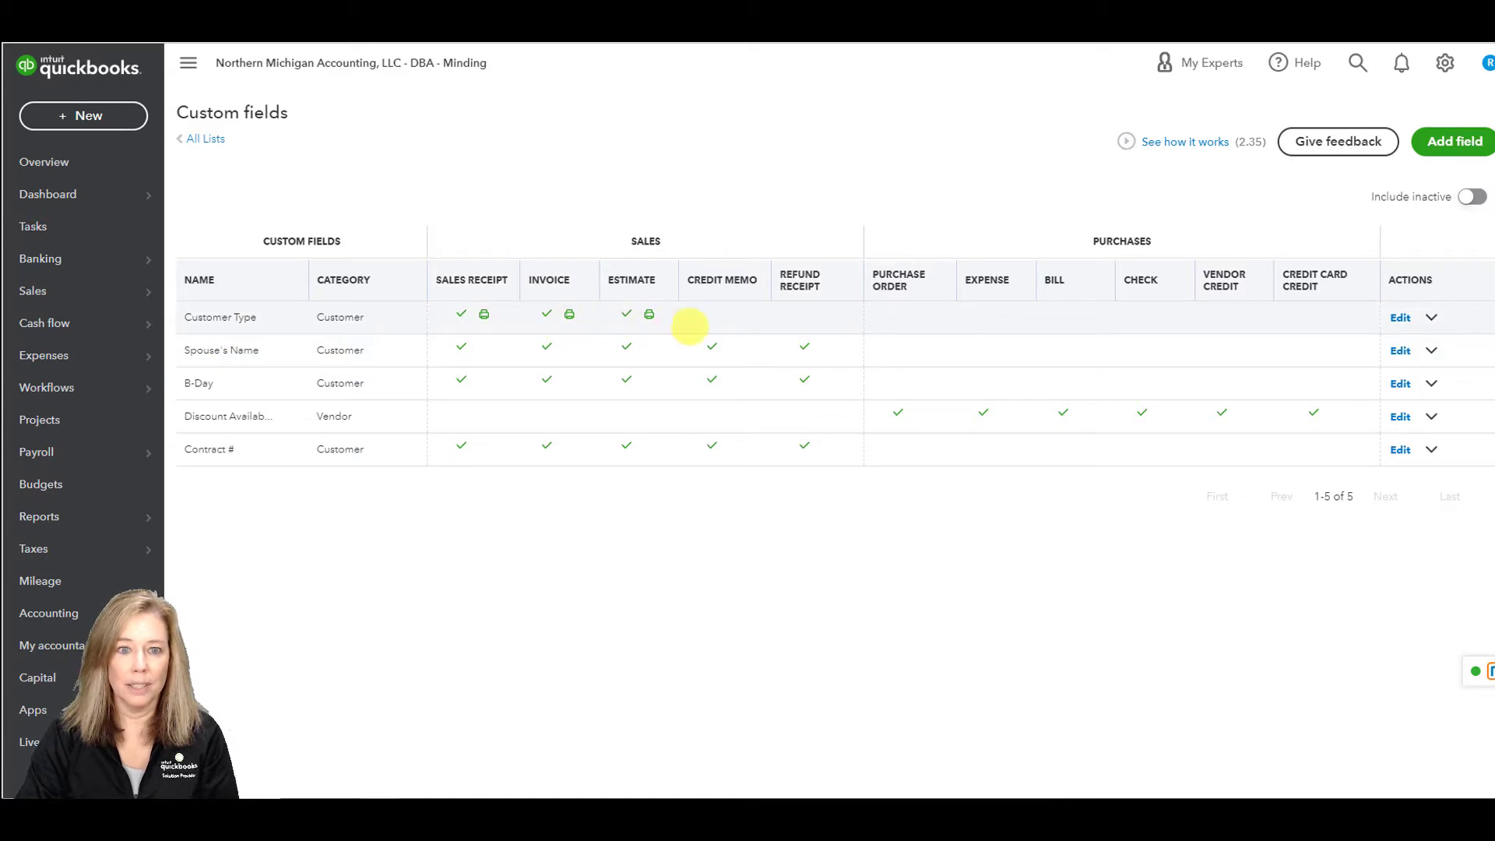
click(93, 121)
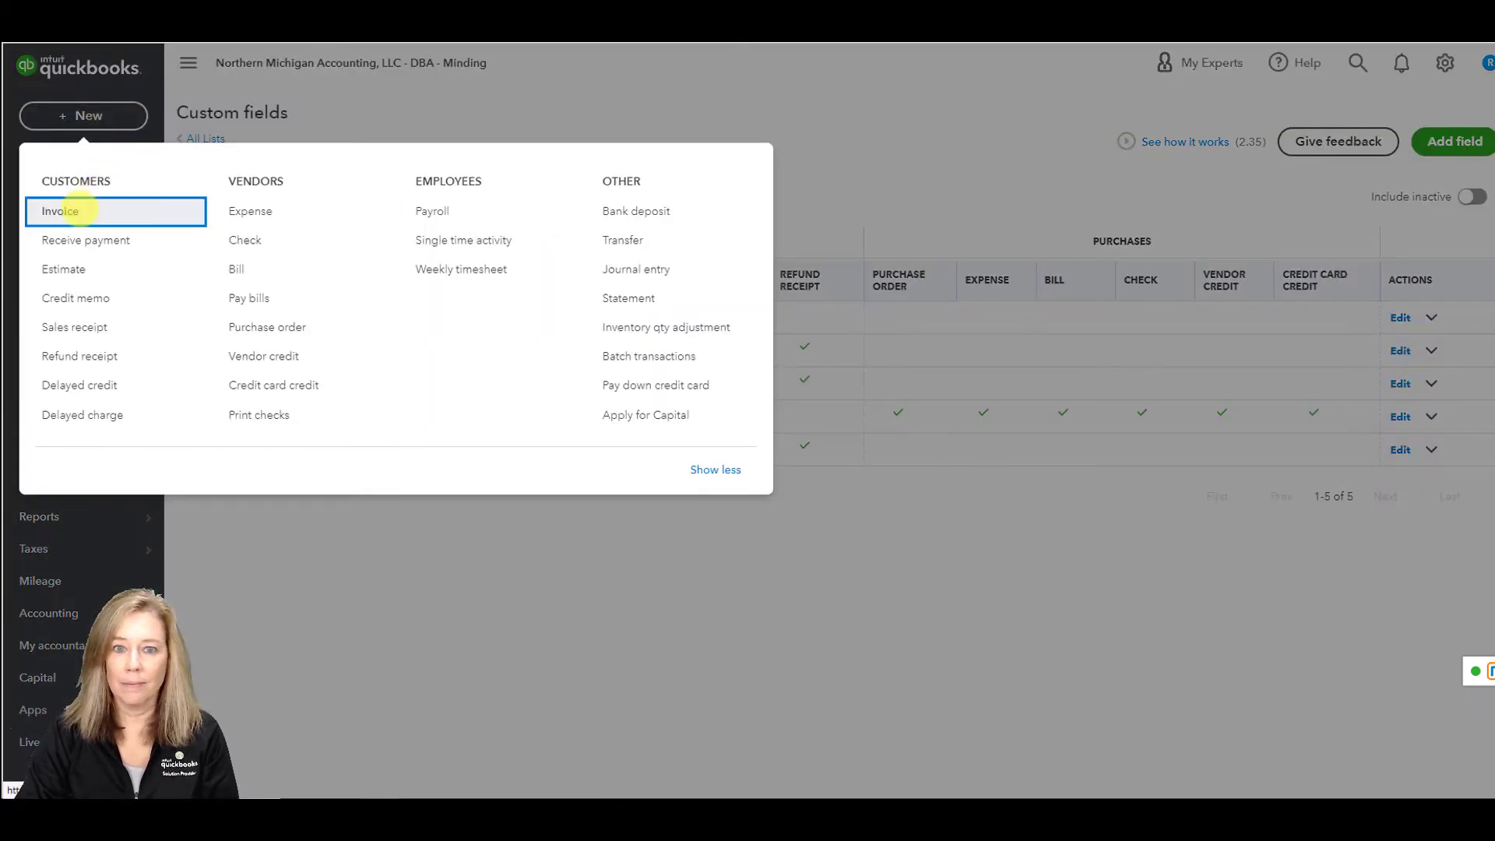
click(81, 211)
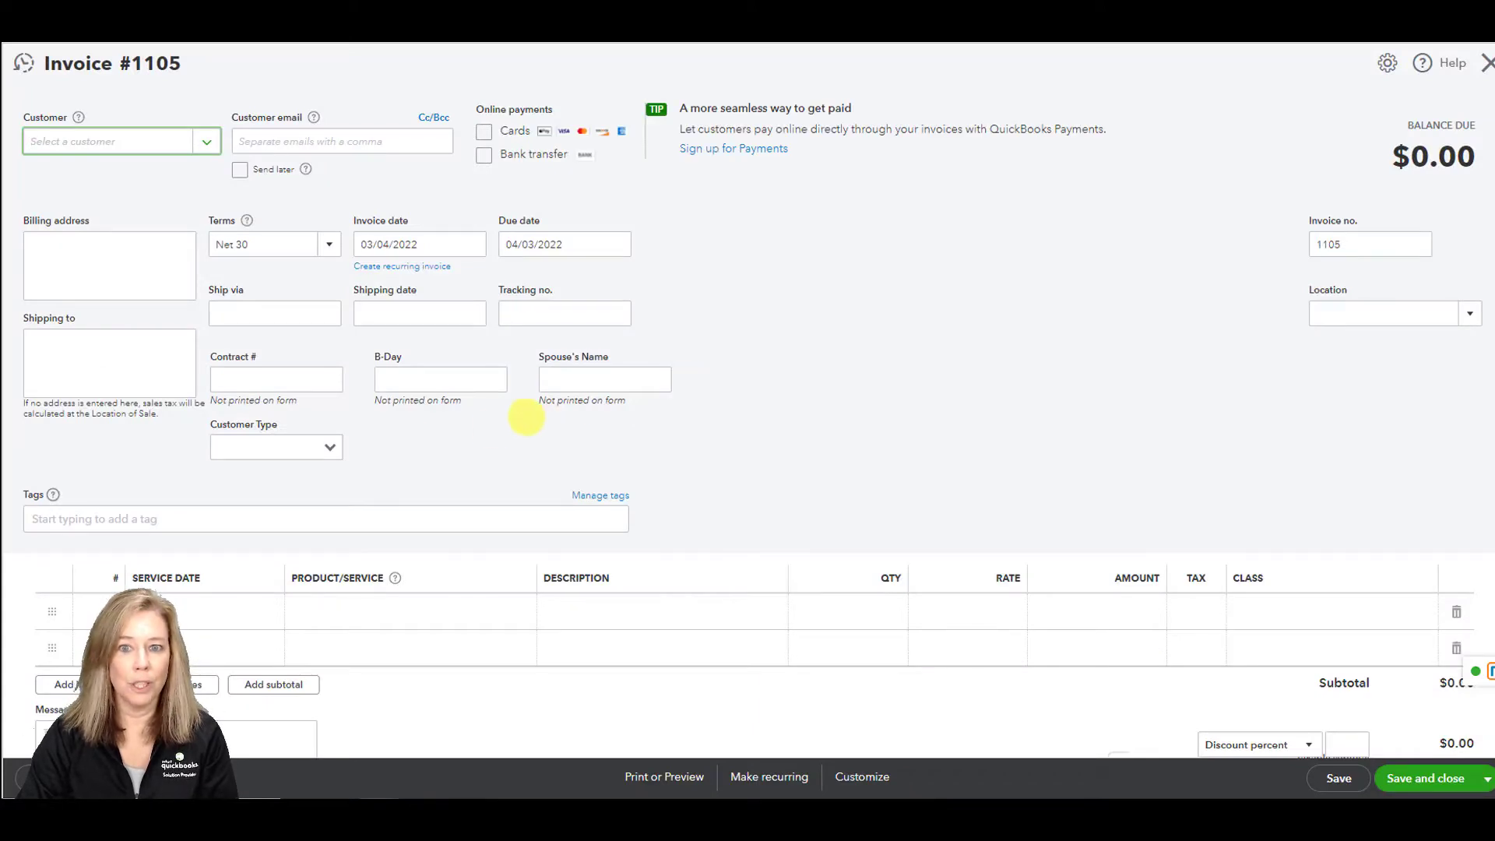
click(330, 447)
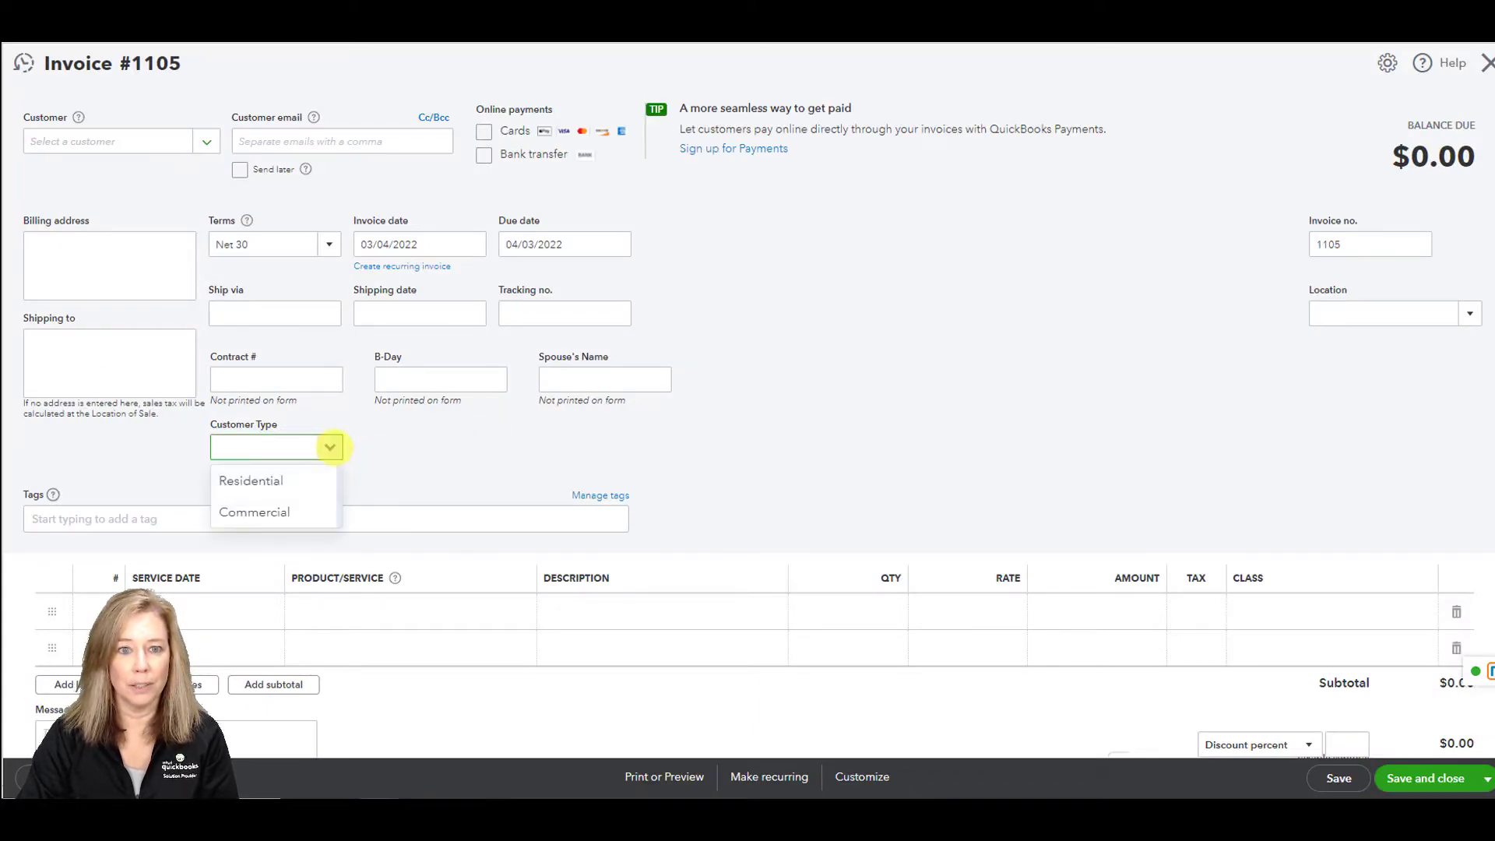
click(331, 447)
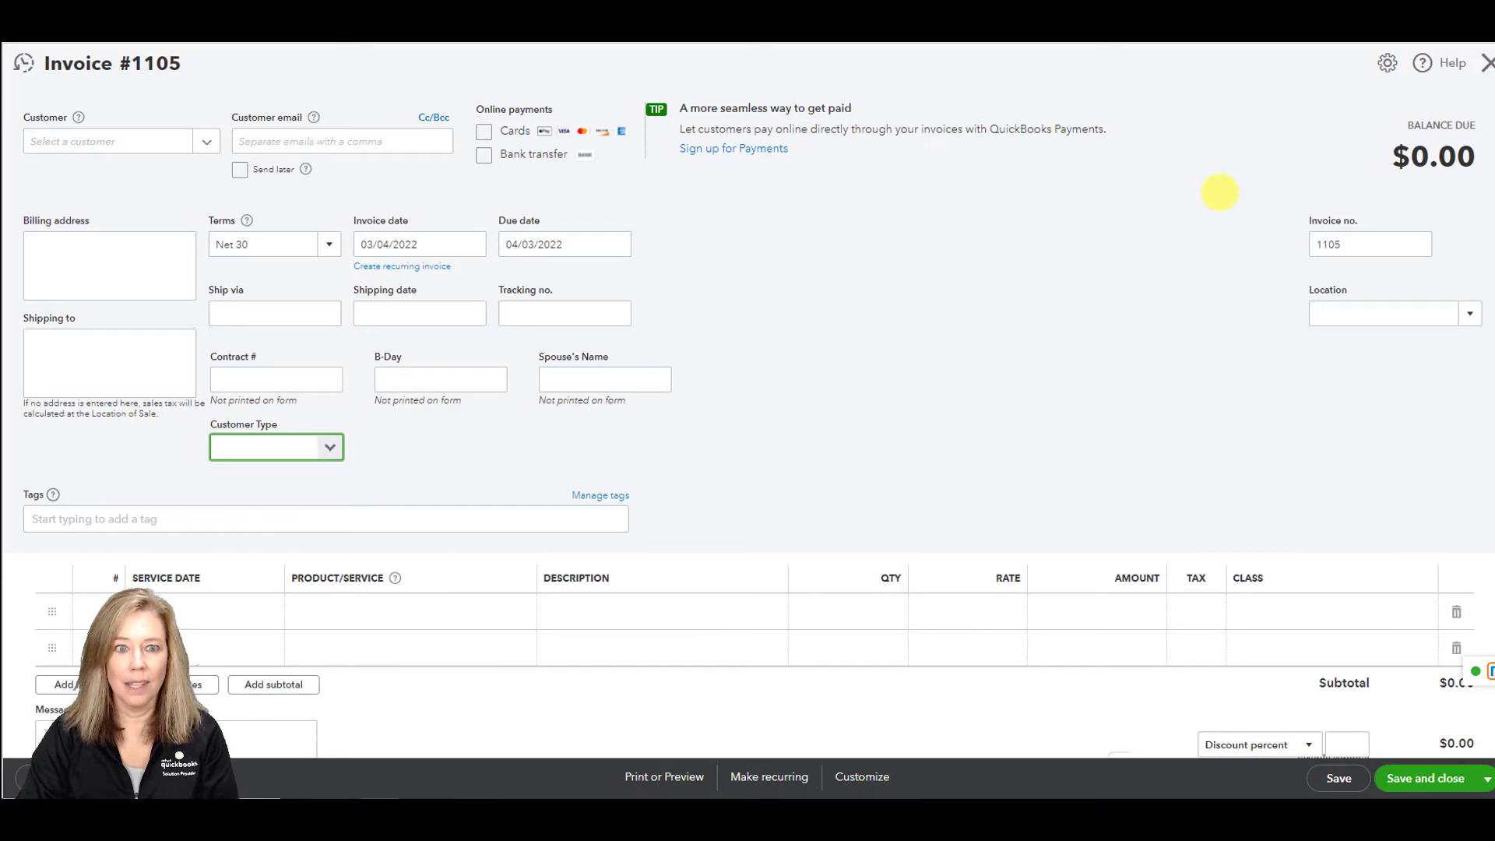
click(1485, 63)
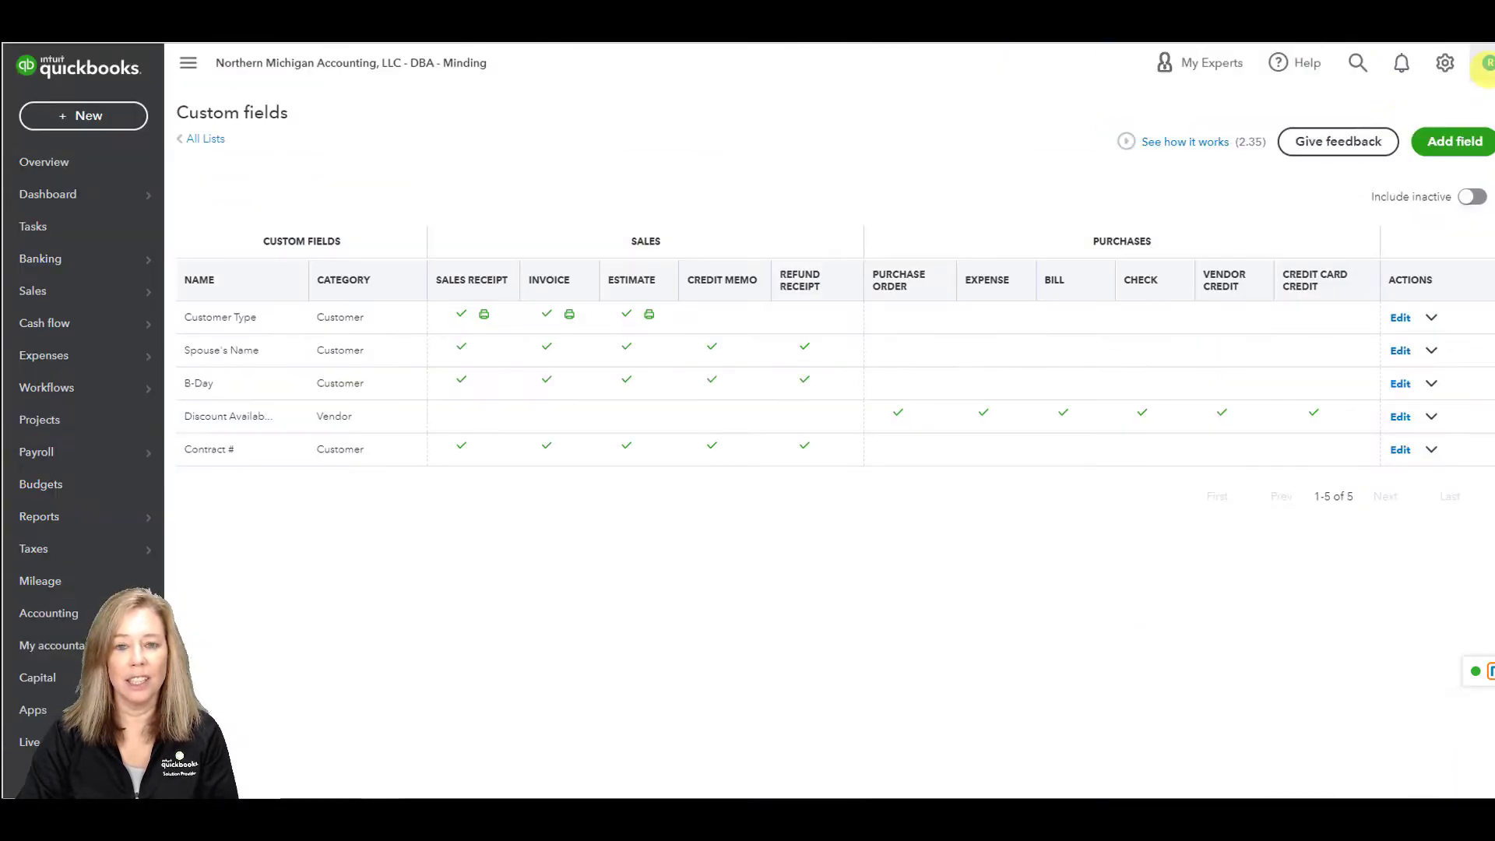
Step: Check a new customer's Customer Type dropdown shows Residential and Commercial, then cancel back to Customers
mouse_move(54, 289)
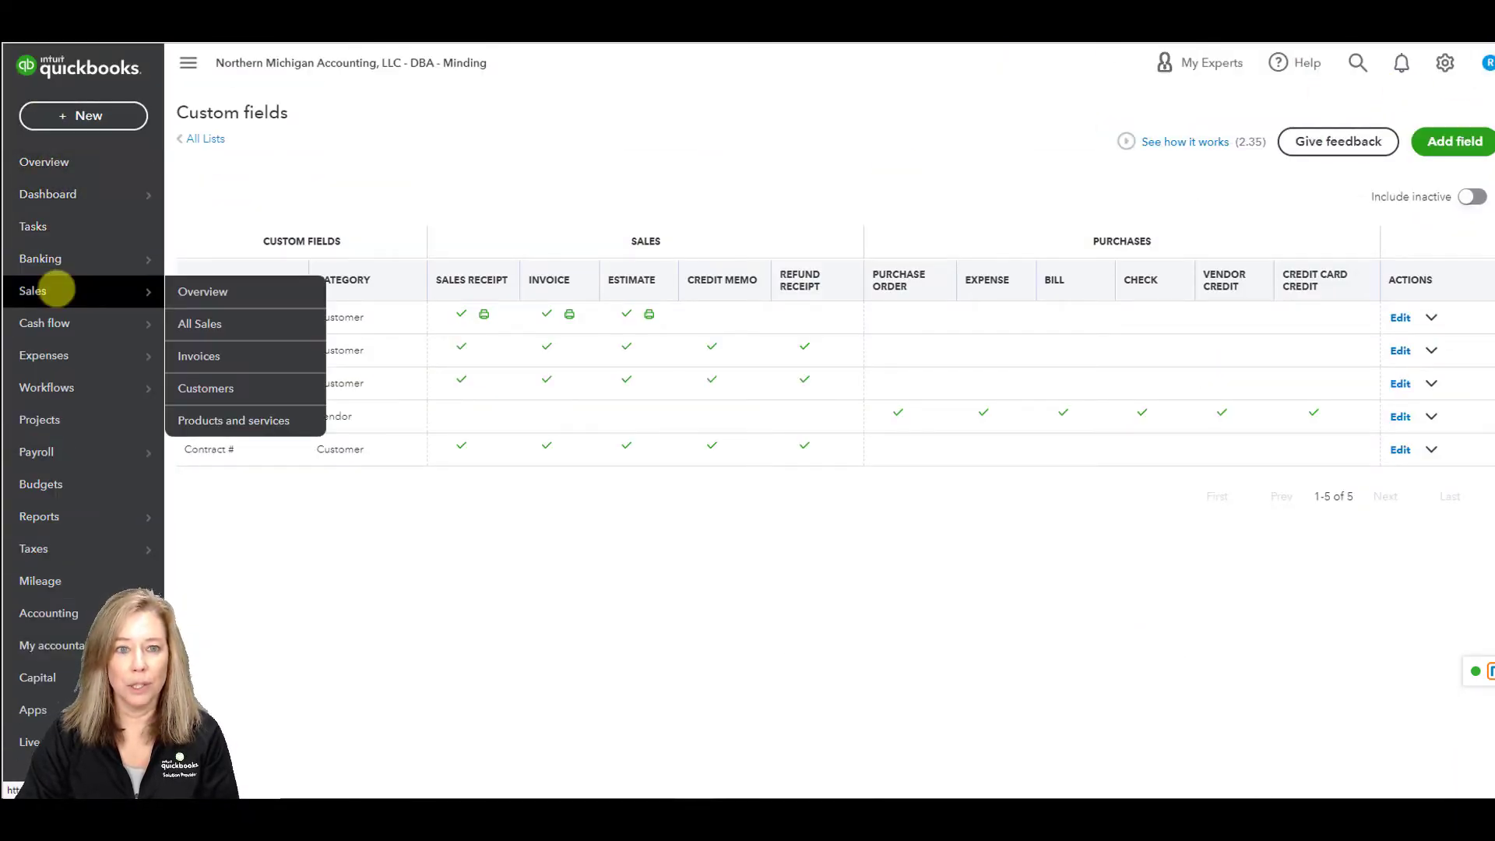
click(234, 387)
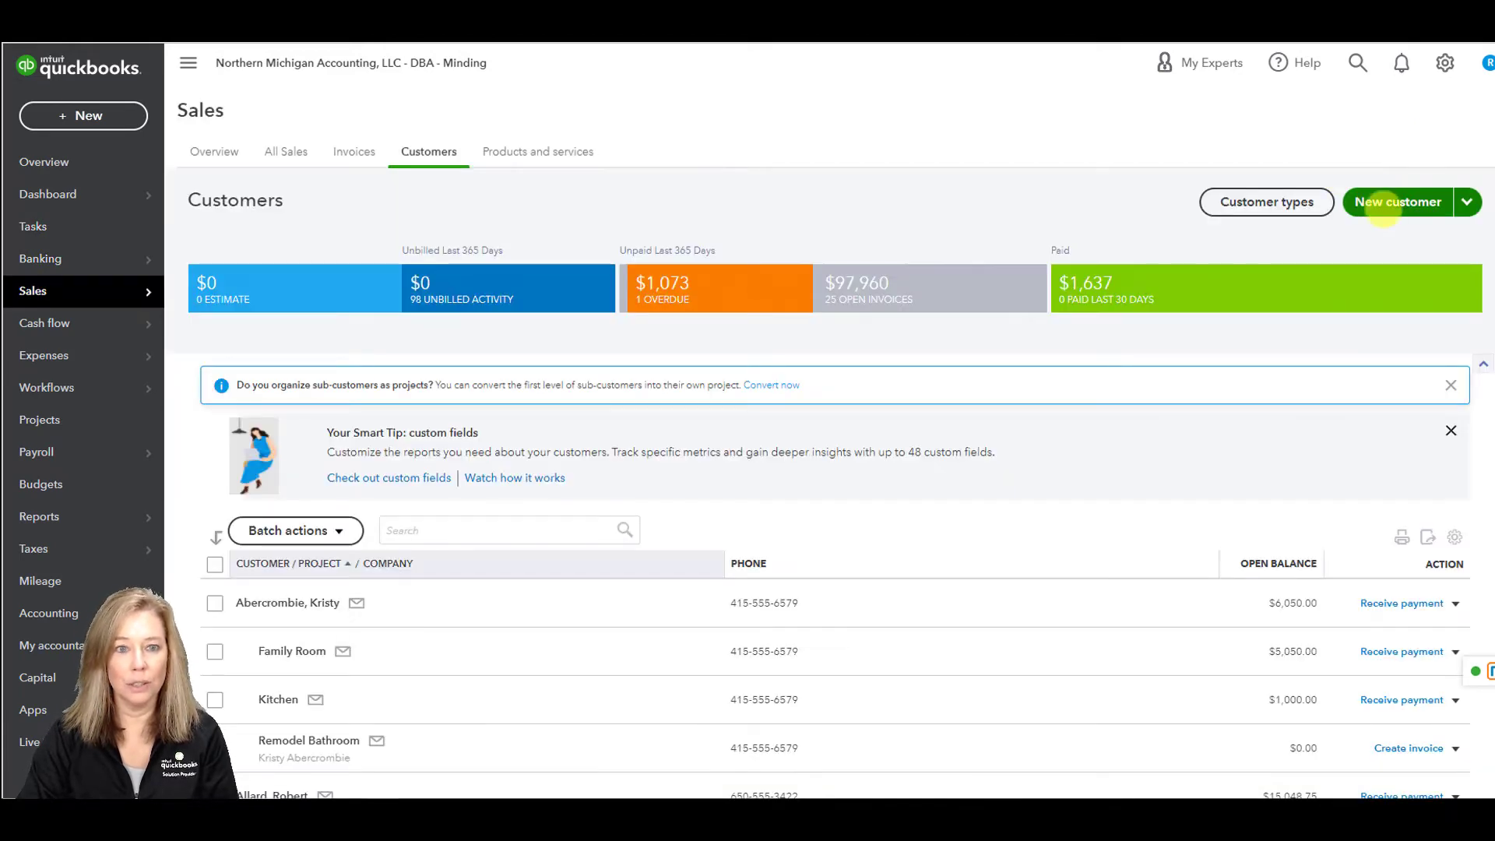
click(1382, 210)
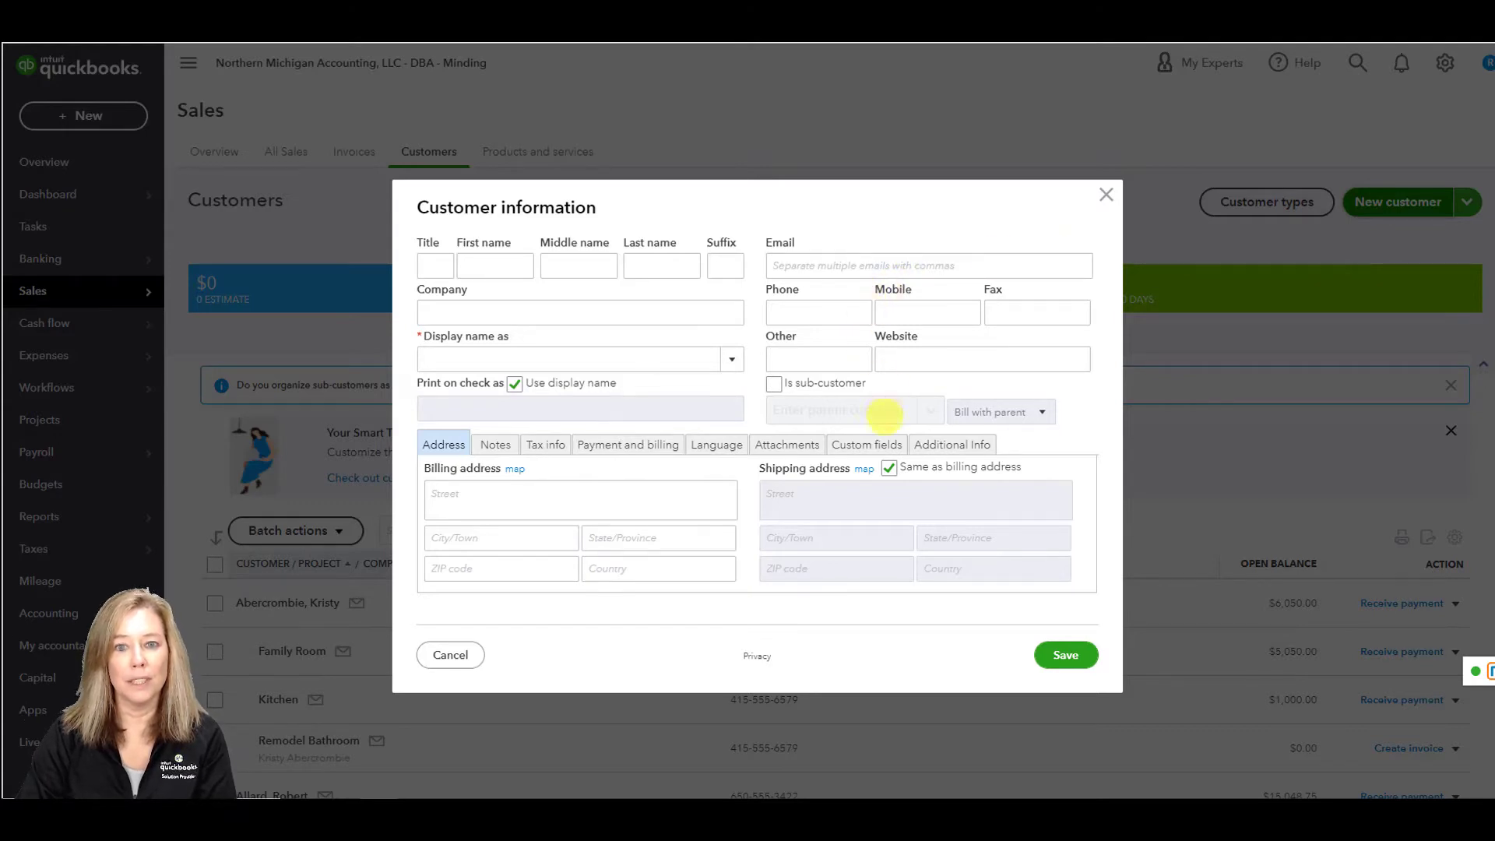
click(882, 443)
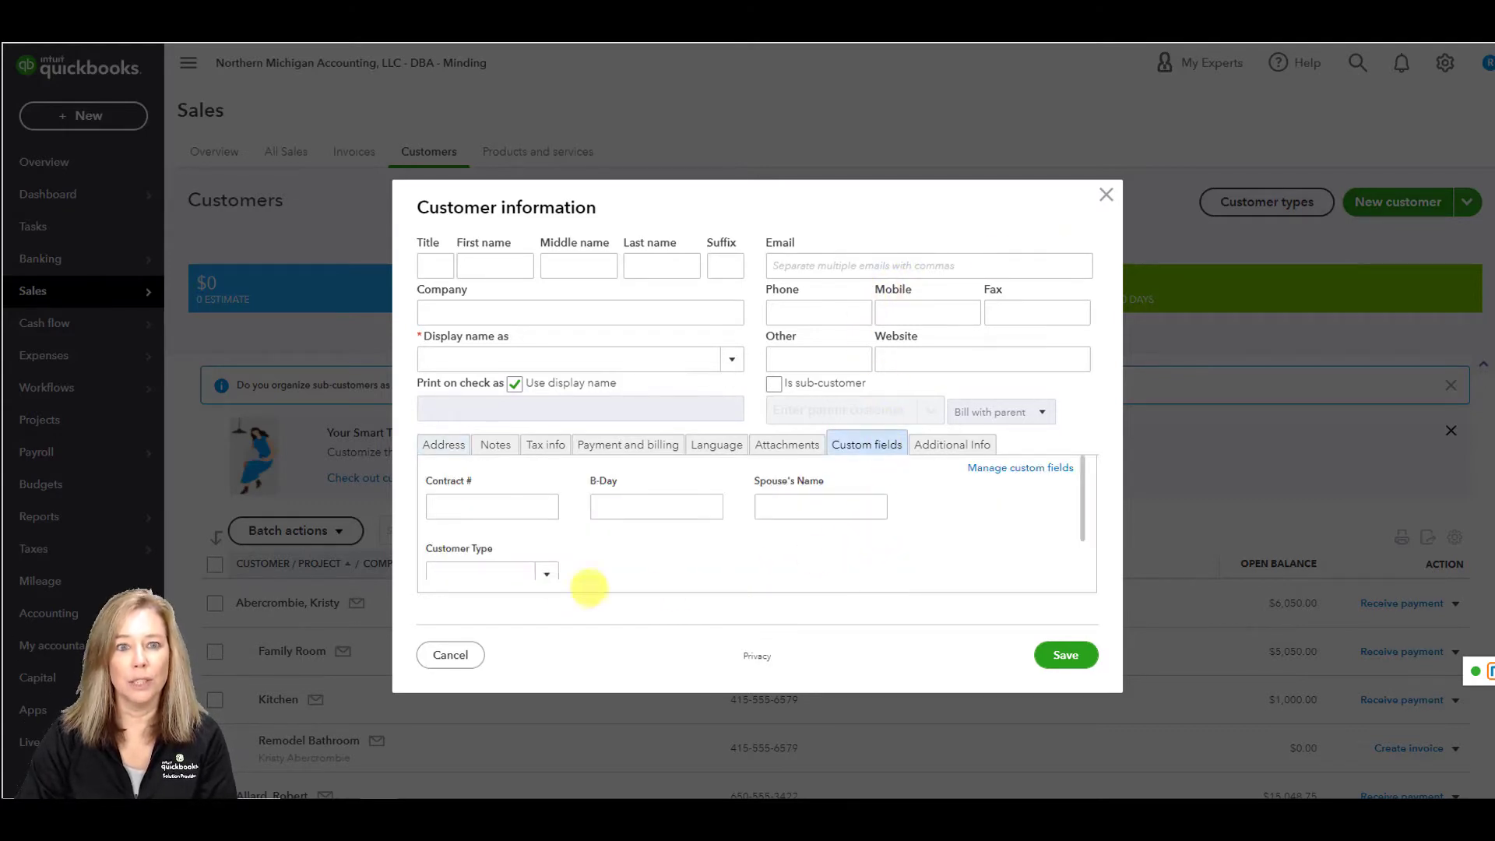
click(546, 572)
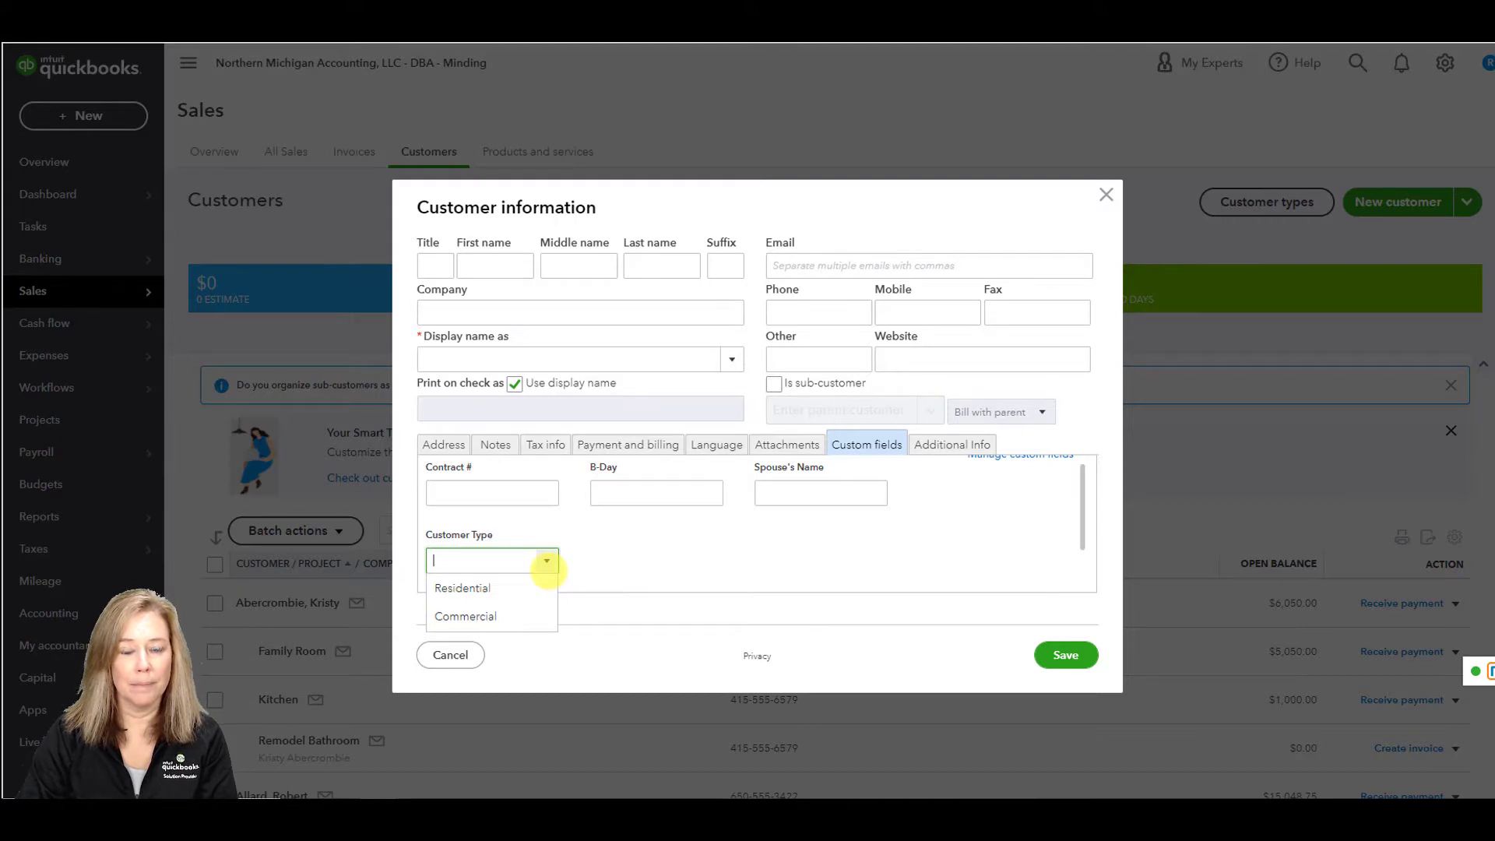
click(450, 654)
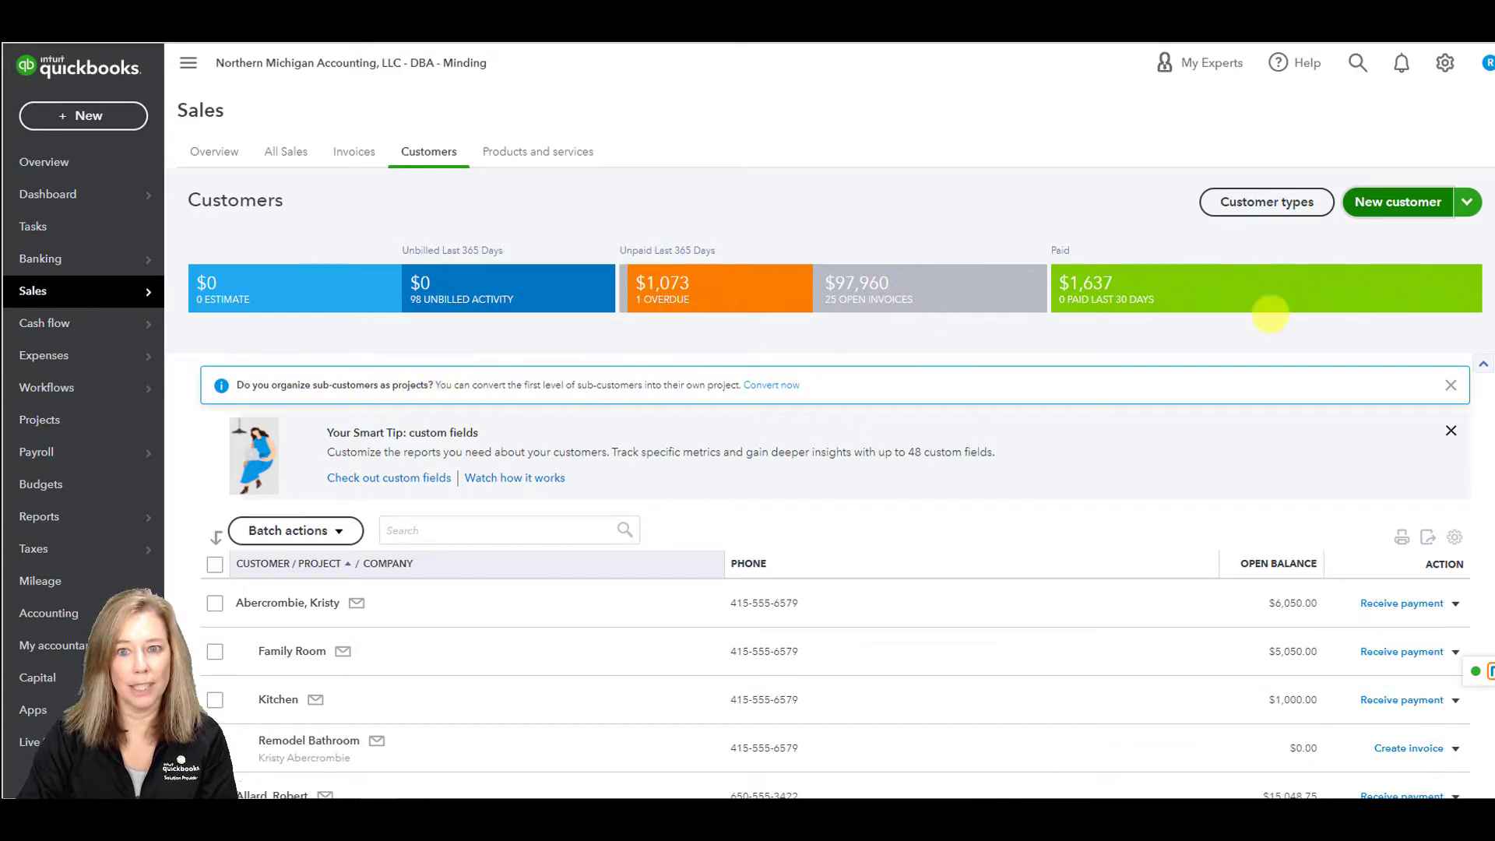
Step: Return to Custom fields and draft a new field from the Sales Rep suggestion
click(1444, 64)
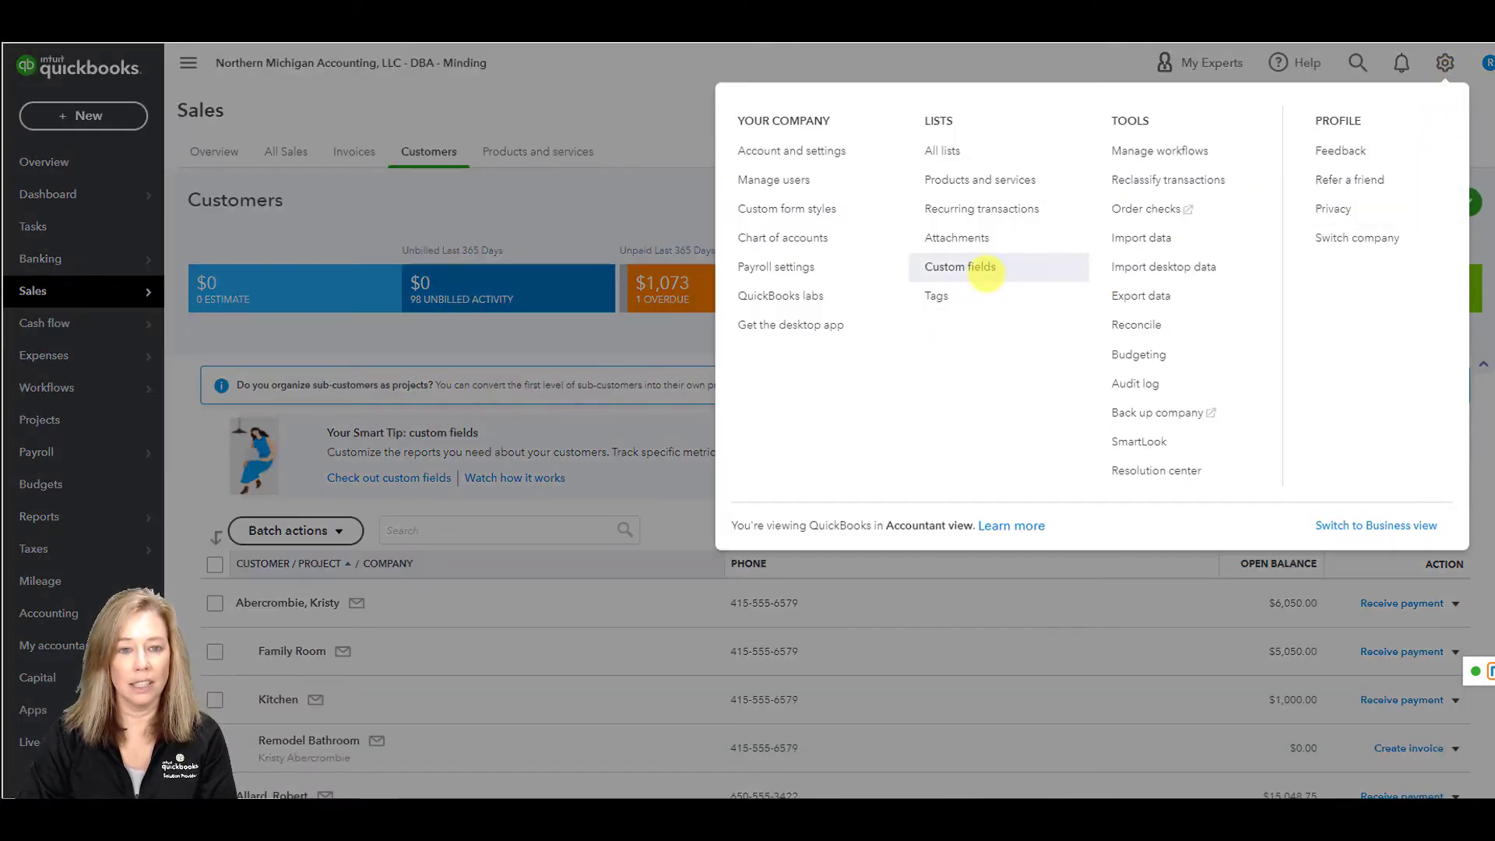
click(1004, 272)
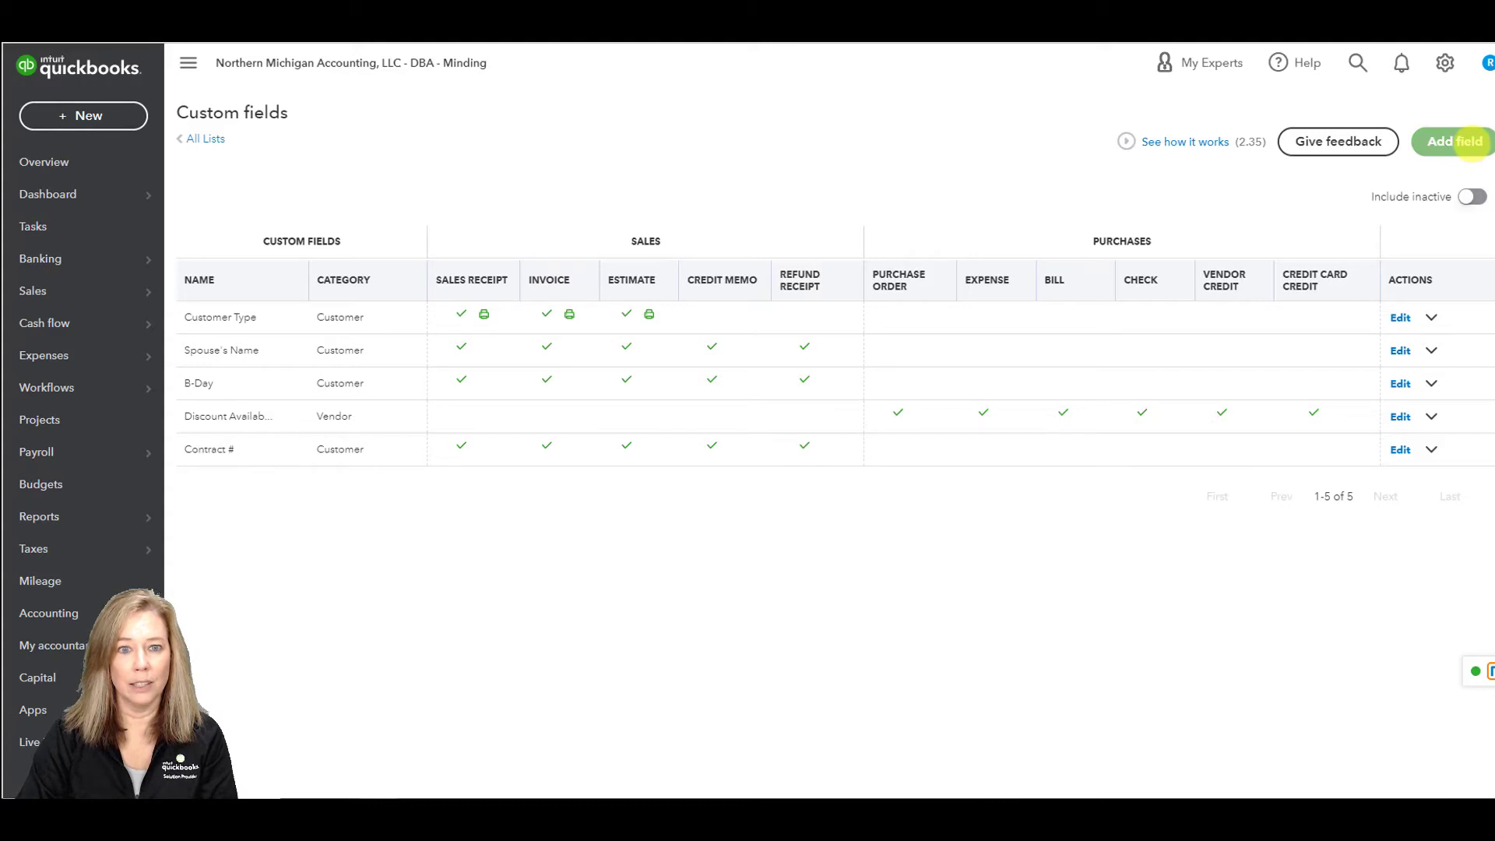
click(1470, 141)
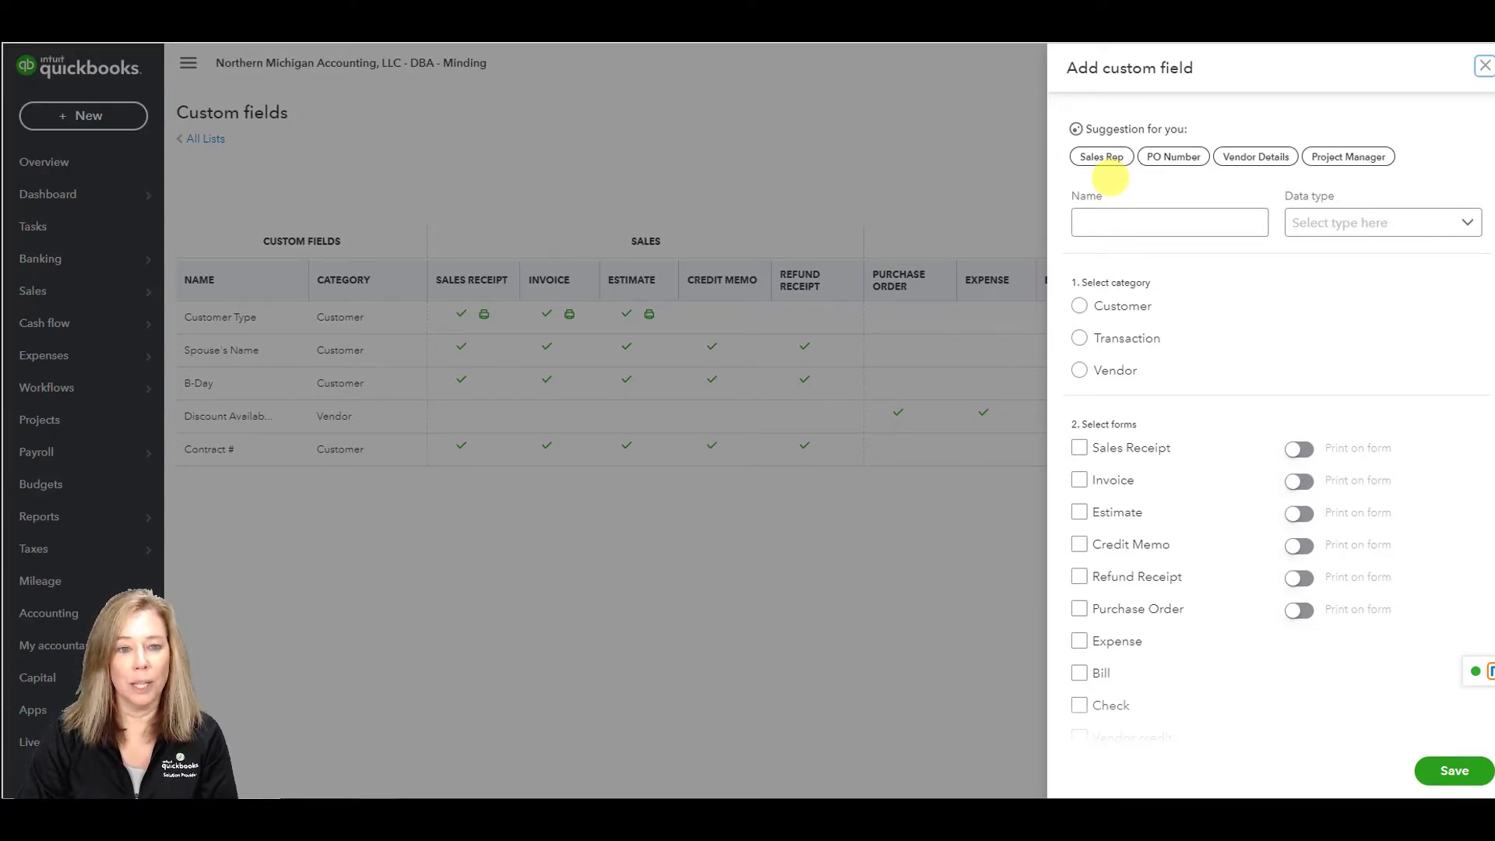
click(1103, 157)
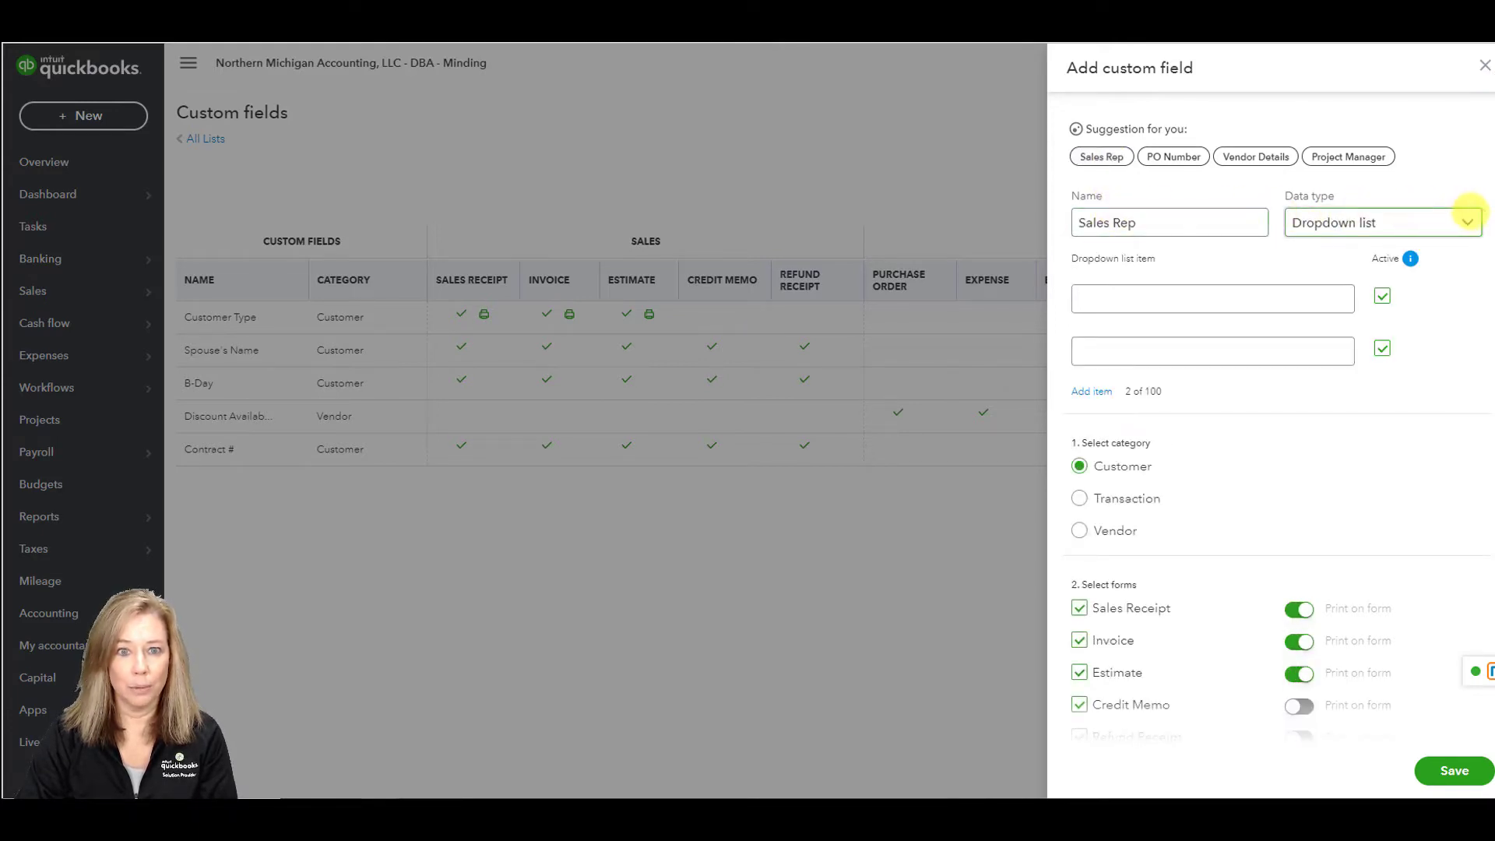
Step: Keep Sales Rep as a dropdown list with items Shawn and Jared
click(1468, 223)
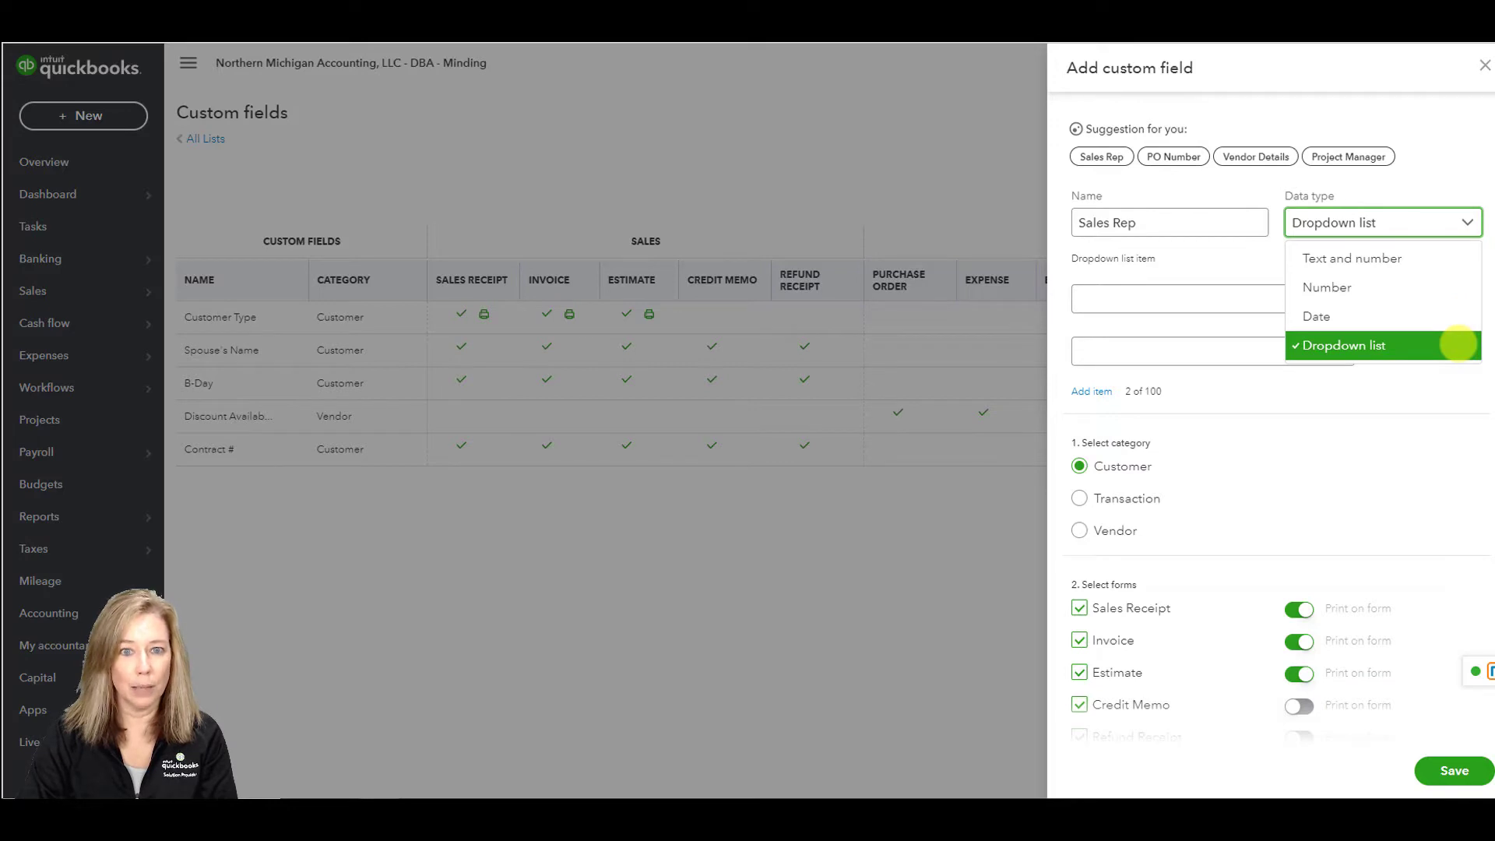
click(1457, 343)
click(1142, 298)
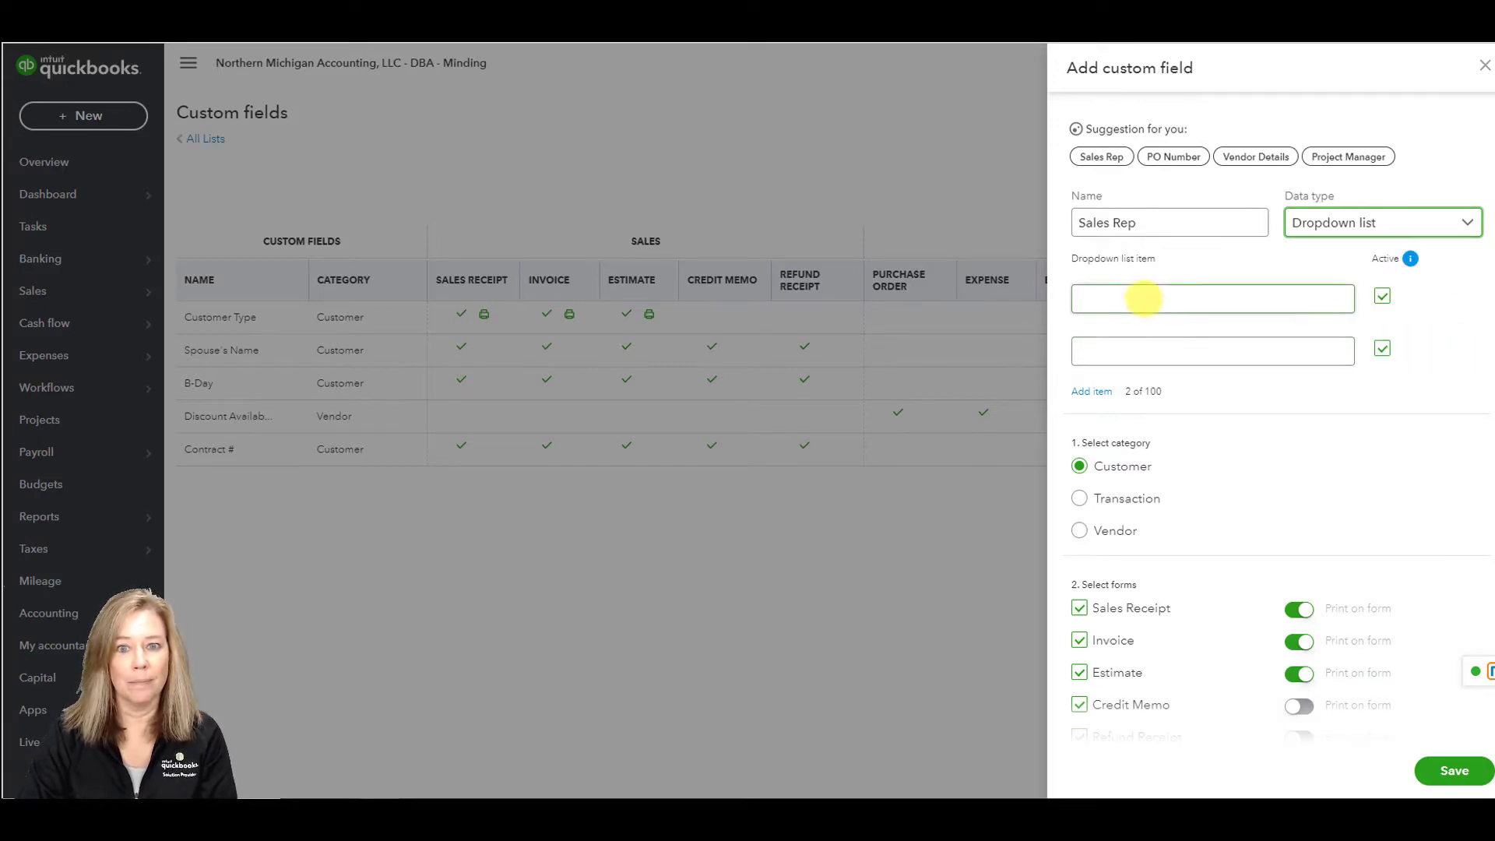
click(1143, 298)
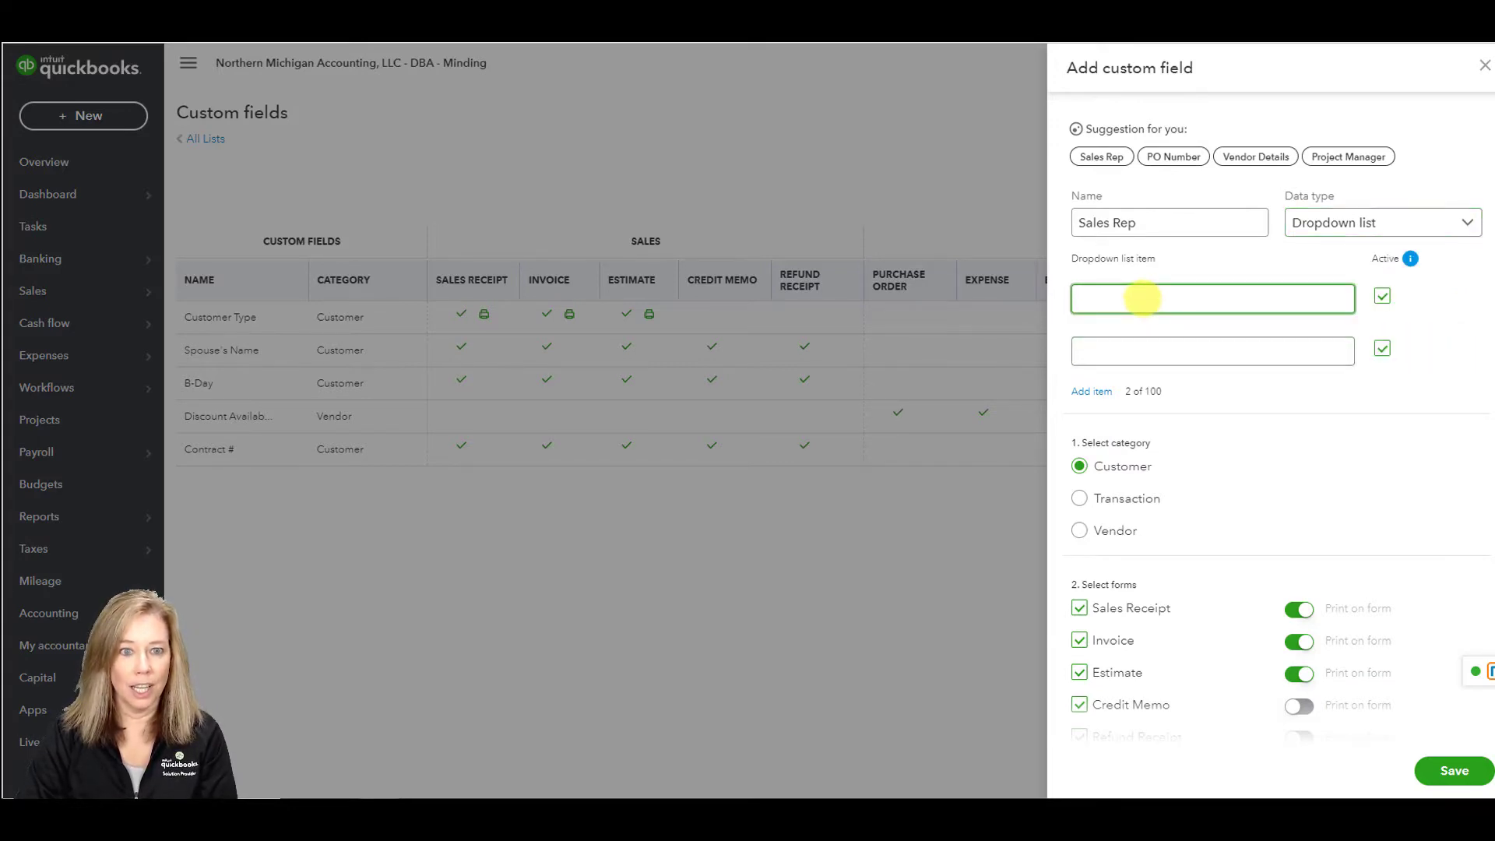
text(Sh)
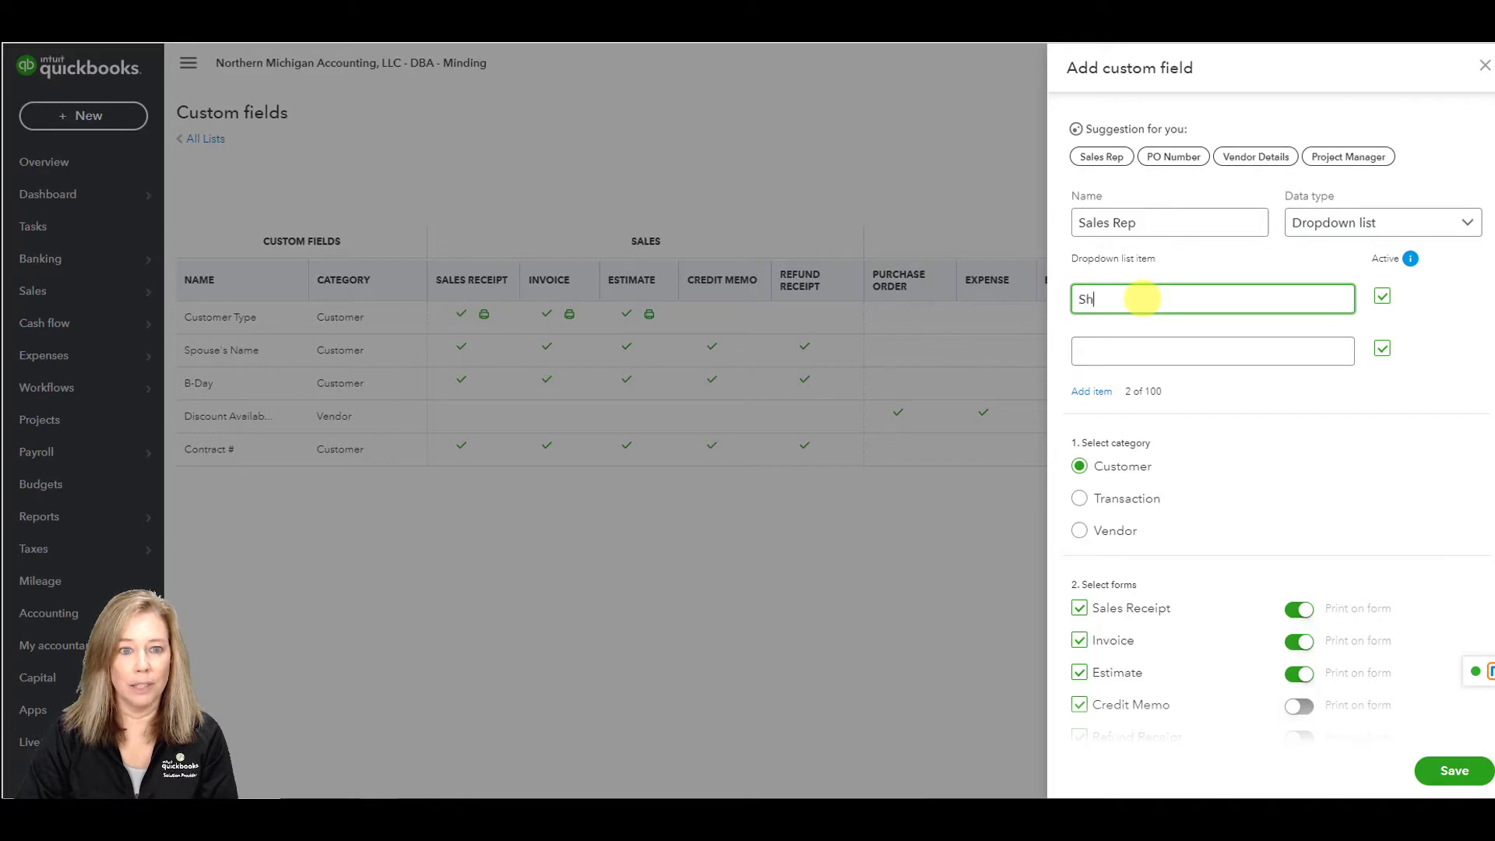
text(awn)
key(Tab)
key(Tab)
text(Jared)
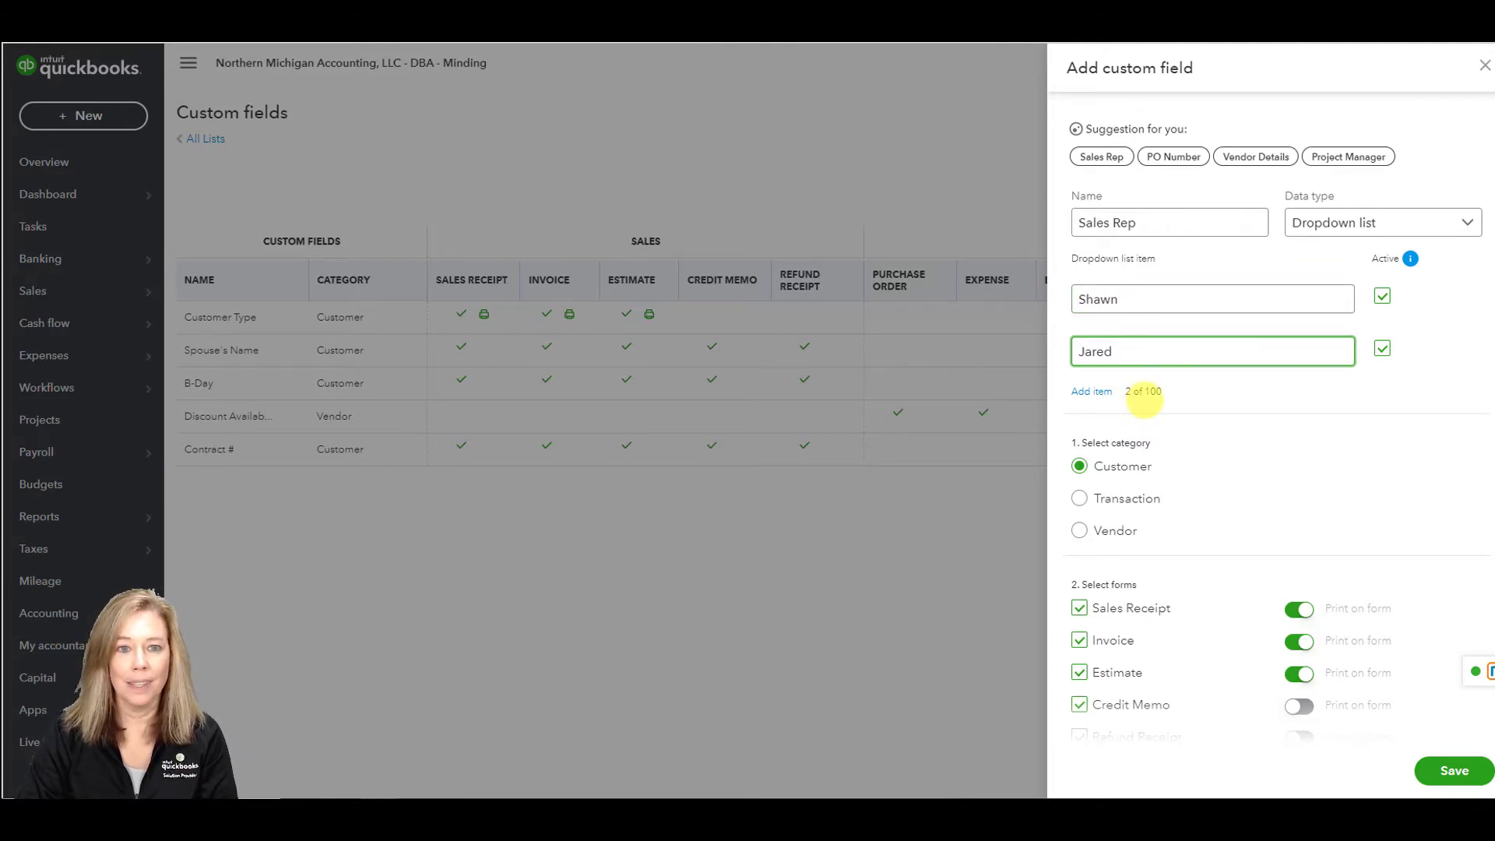
scroll(1238, 422, down, 4)
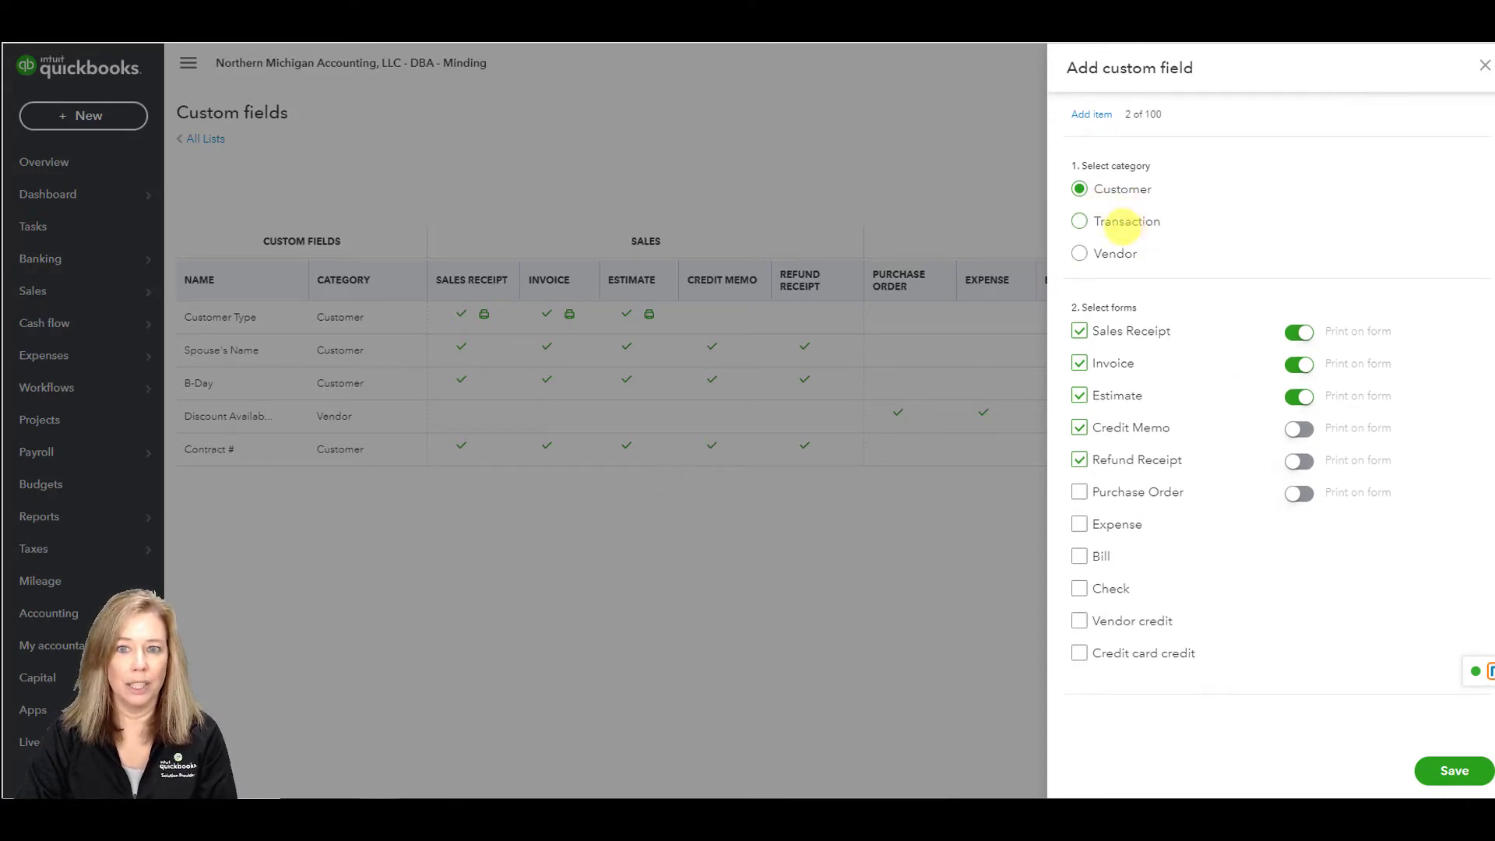
Step: Make Sales Rep a Transaction field, excluding Credit Memo and Refund Receipt, and save it
click(1079, 221)
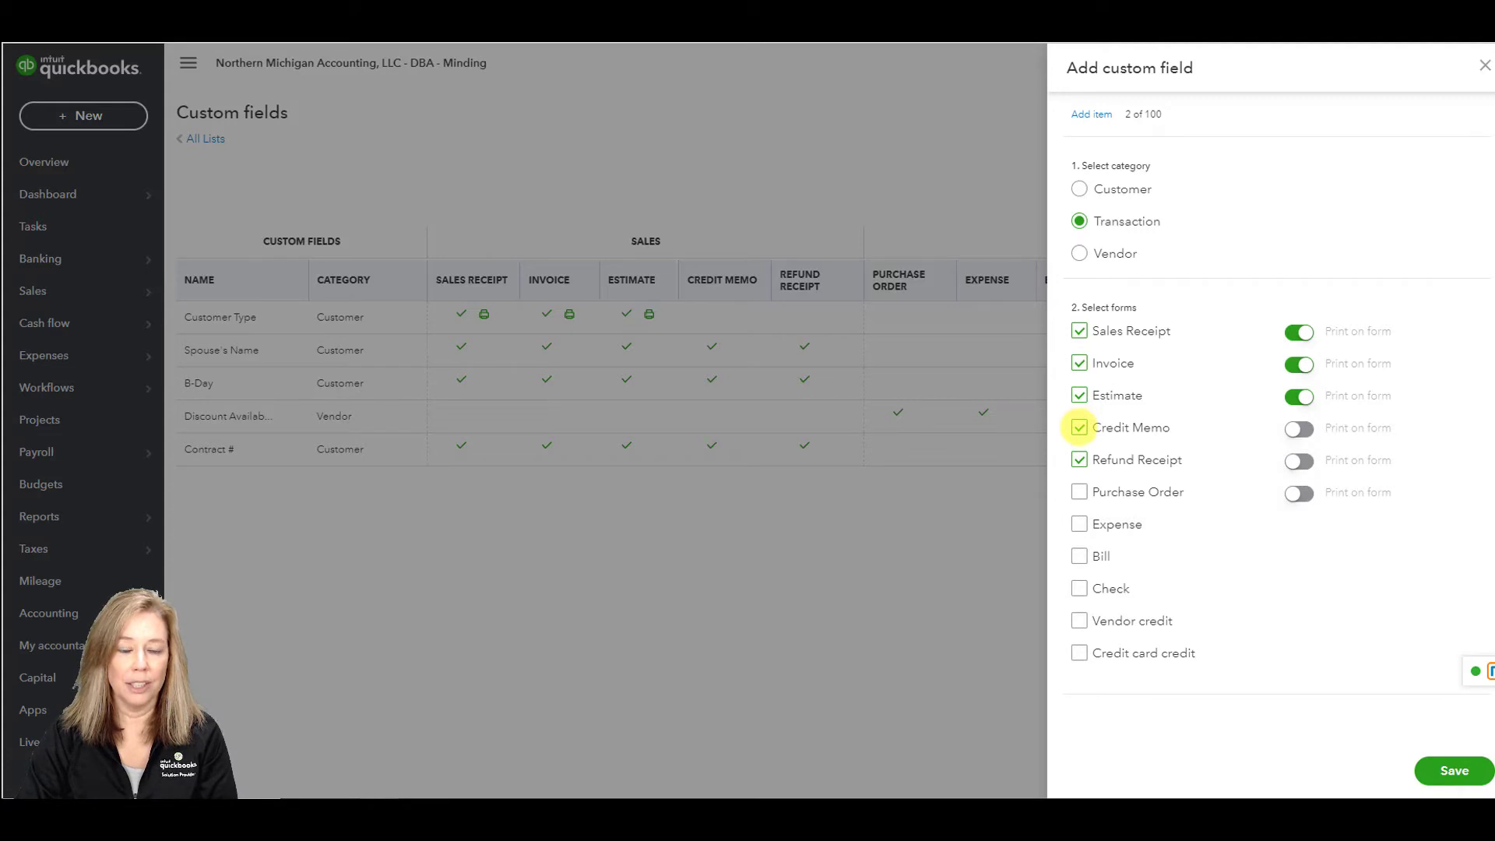
click(1079, 428)
click(1079, 460)
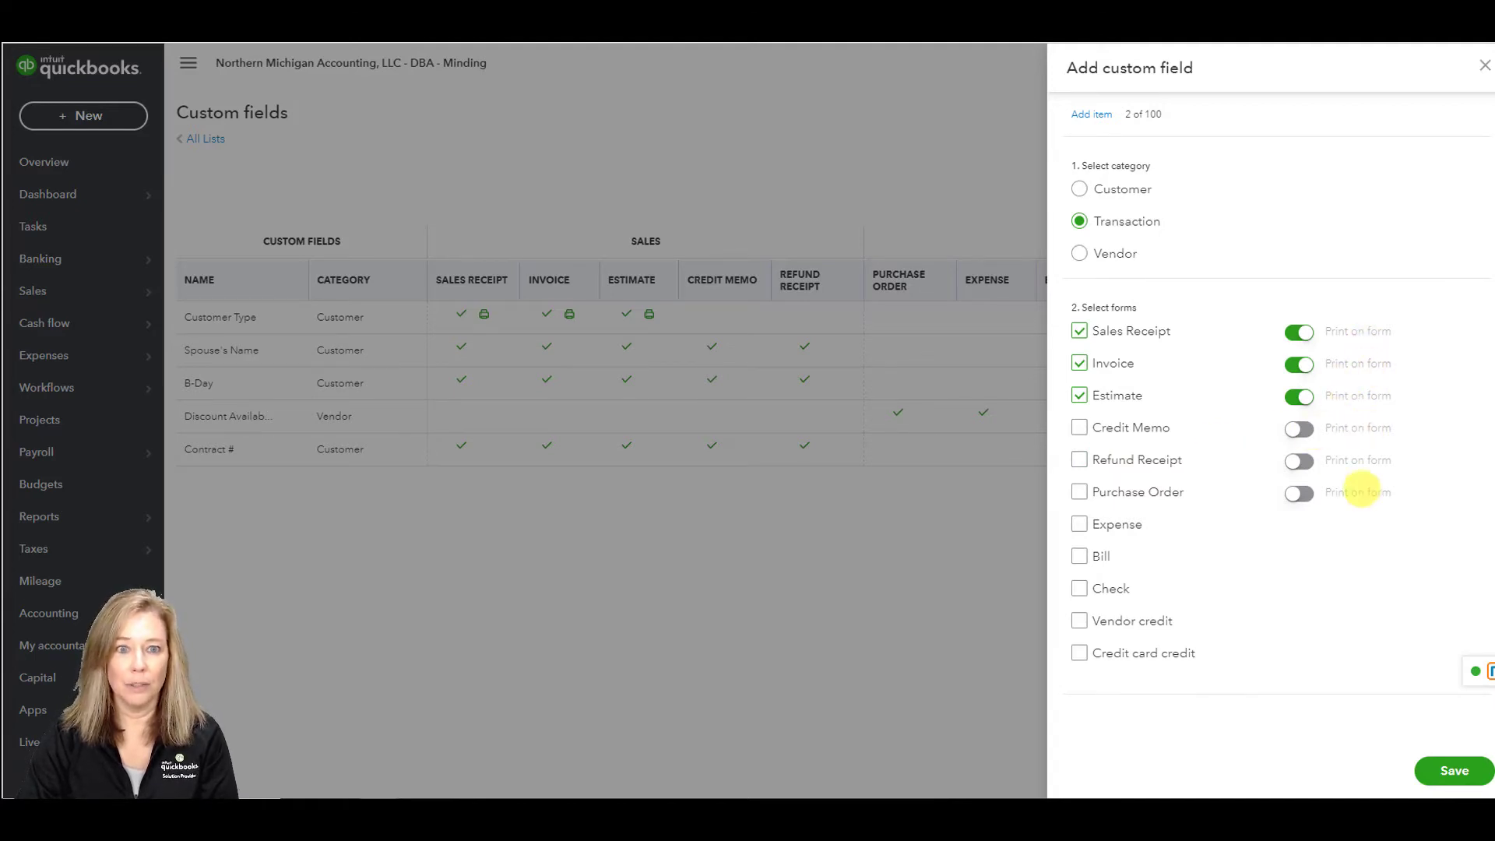
click(1431, 771)
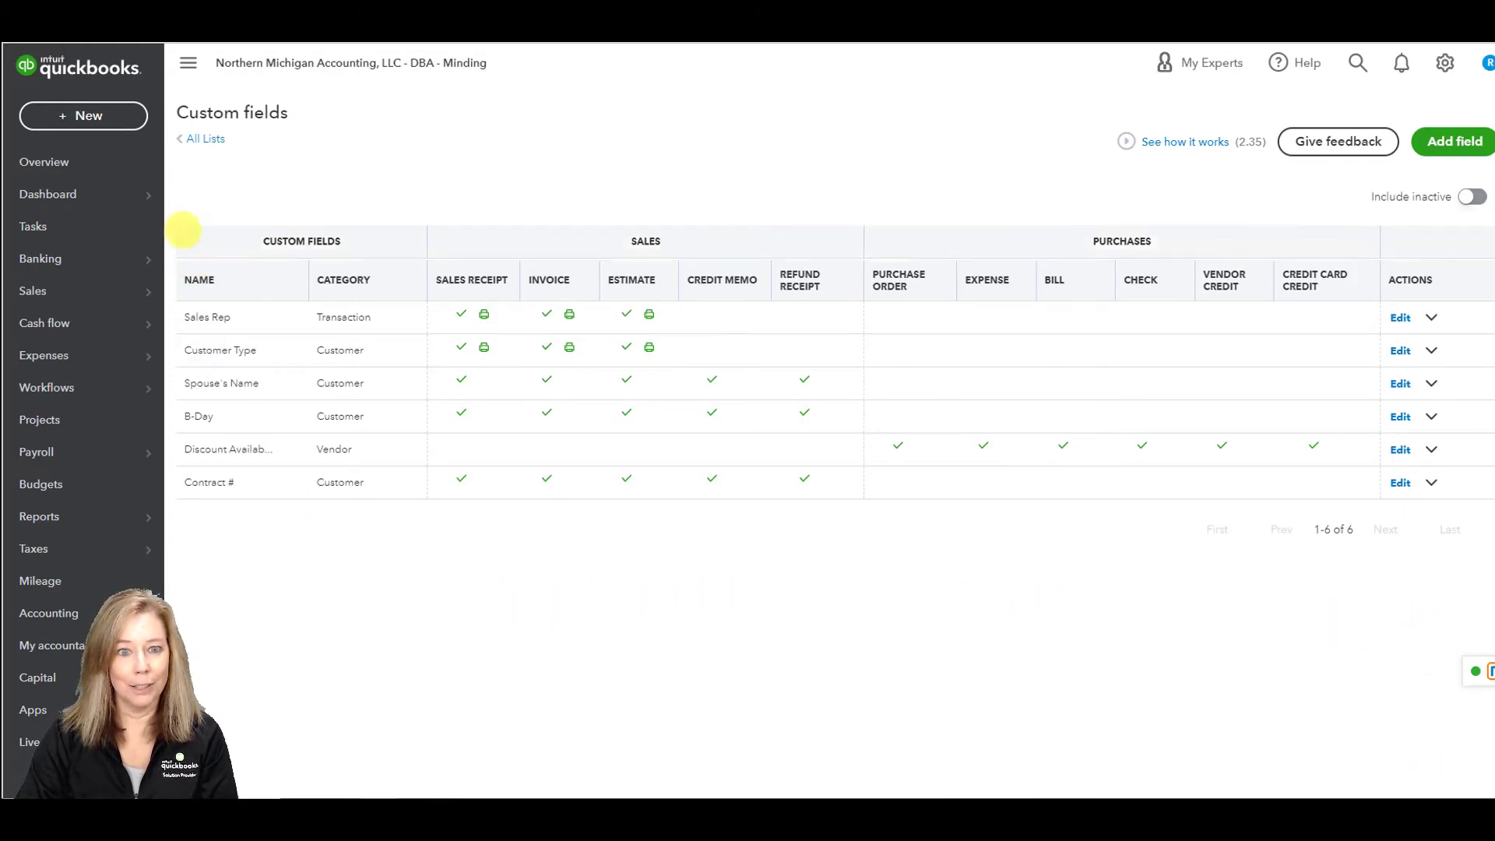
Step: Create a new blank invoice from the + New menu
click(88, 117)
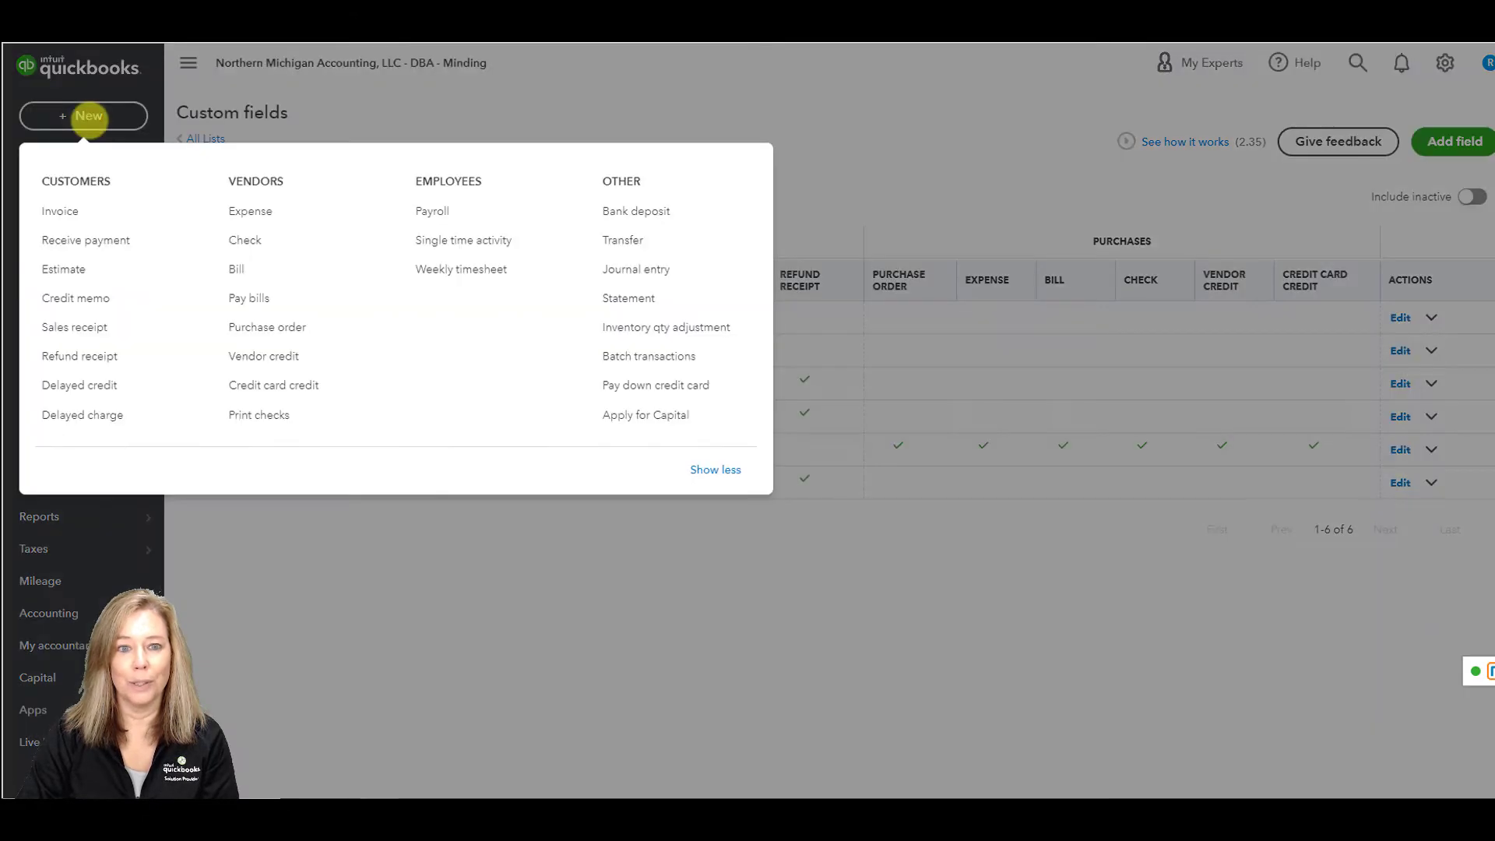
click(90, 210)
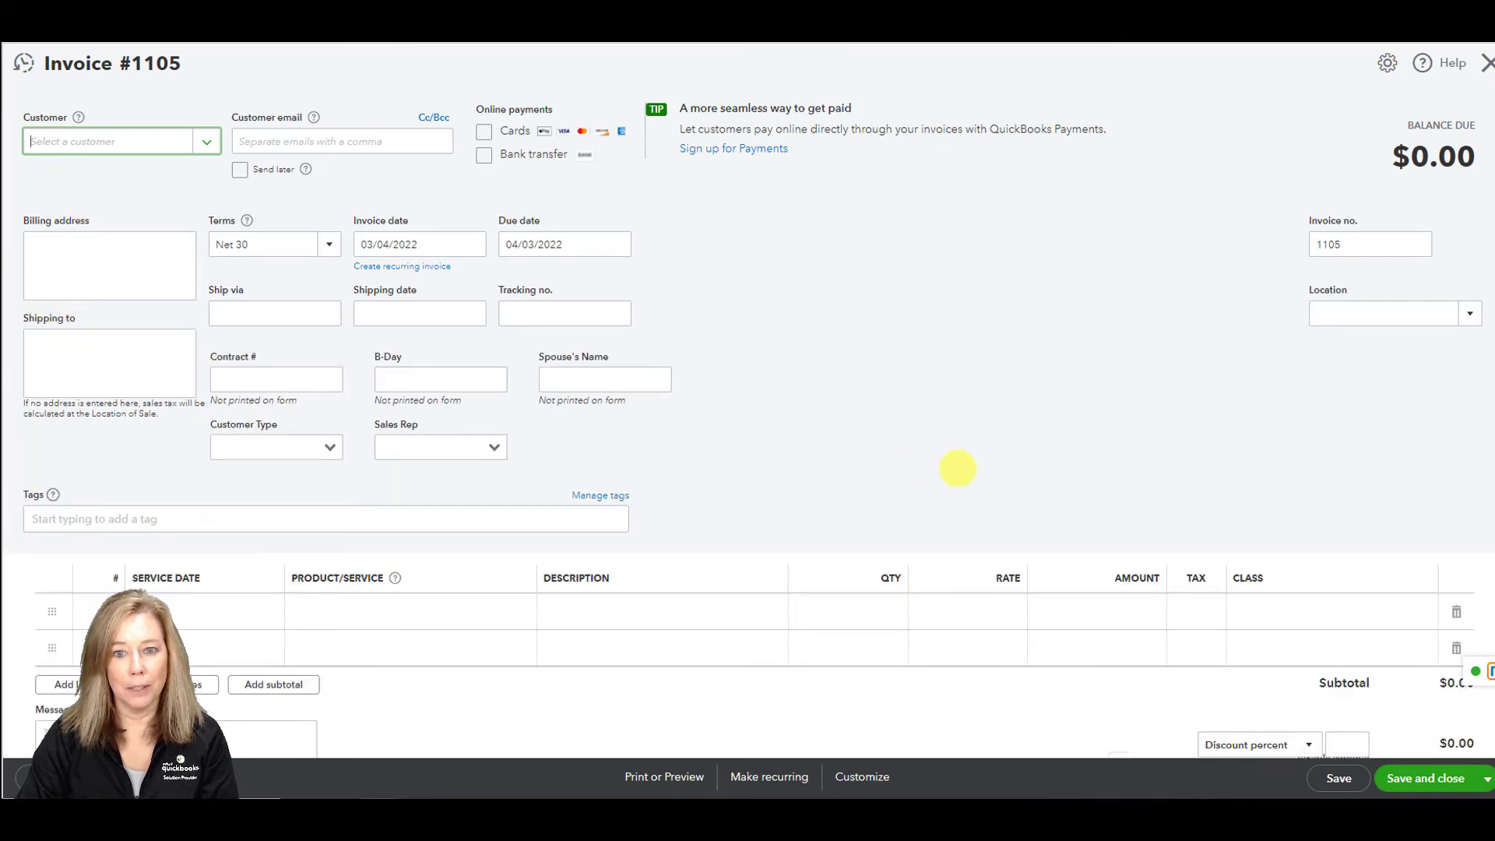
Step: Check the invoice's Sales Rep dropdown choices, then close the invoice without picking one
click(494, 448)
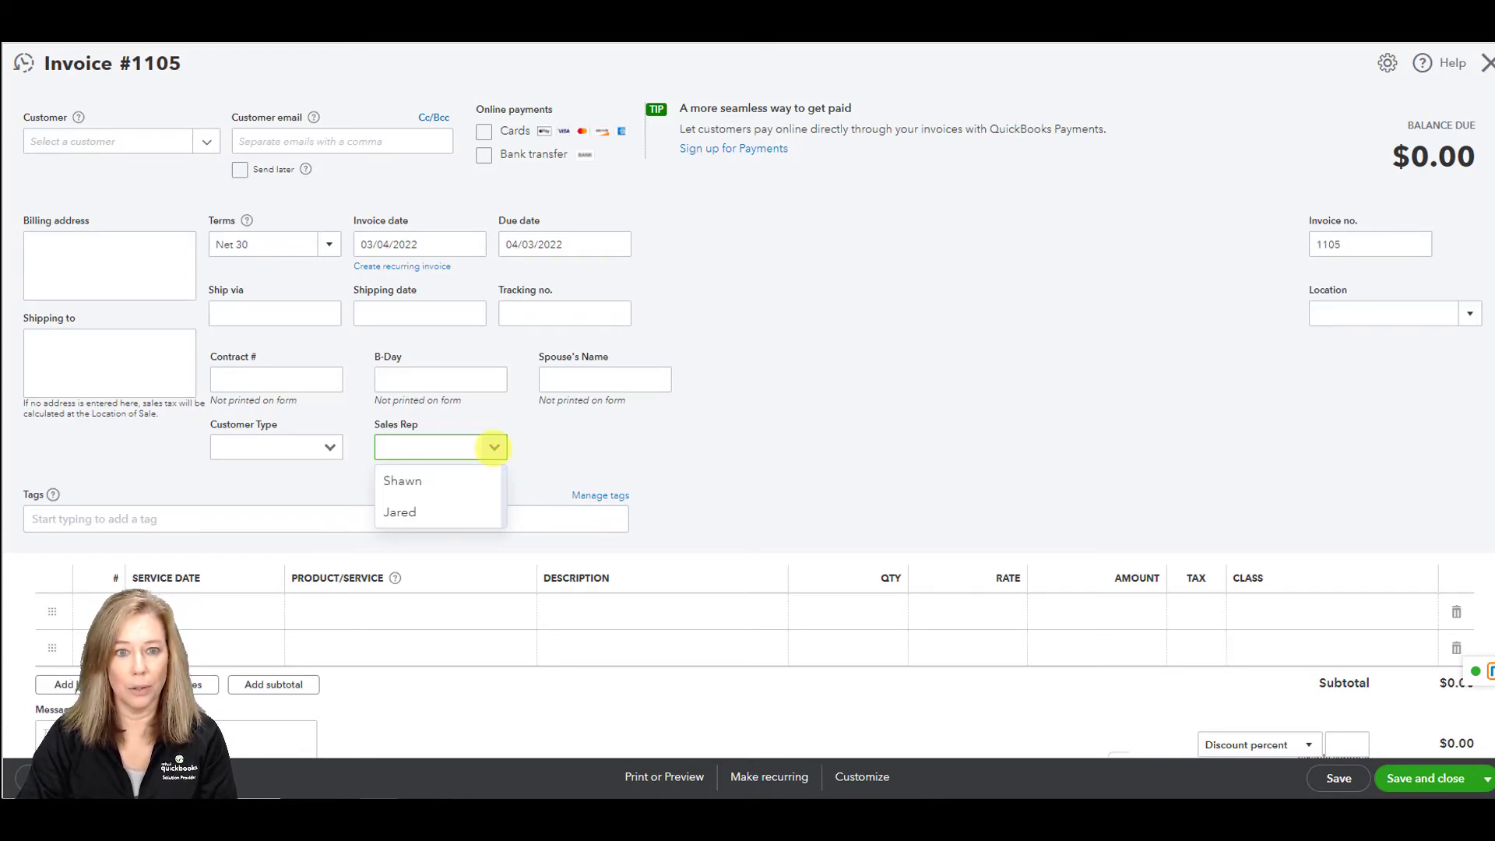
click(493, 447)
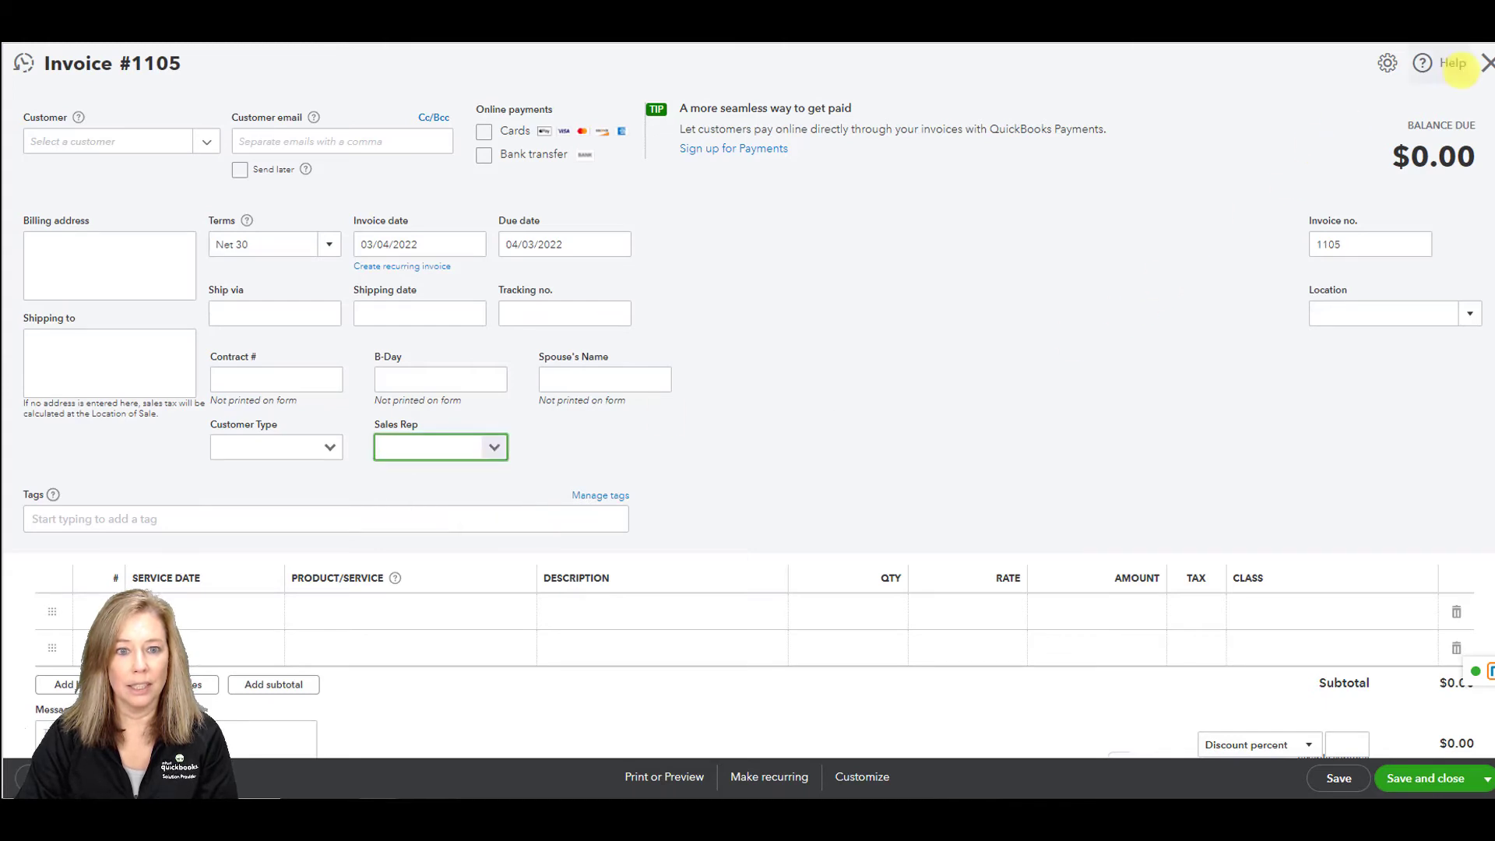
click(1485, 62)
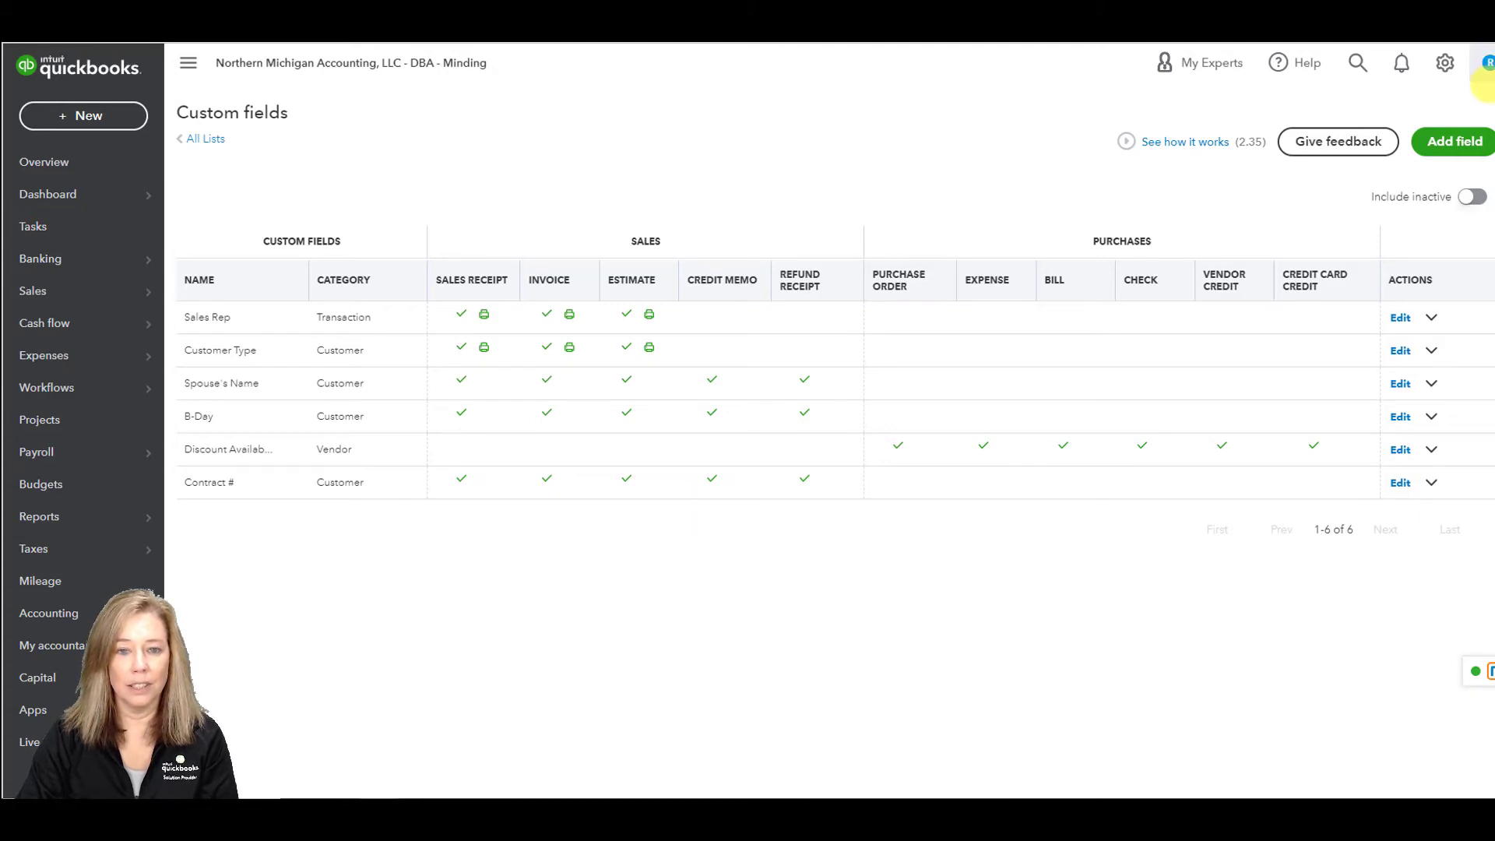
Step: Begin another custom field on the Custom fields page and select its name box
click(1479, 144)
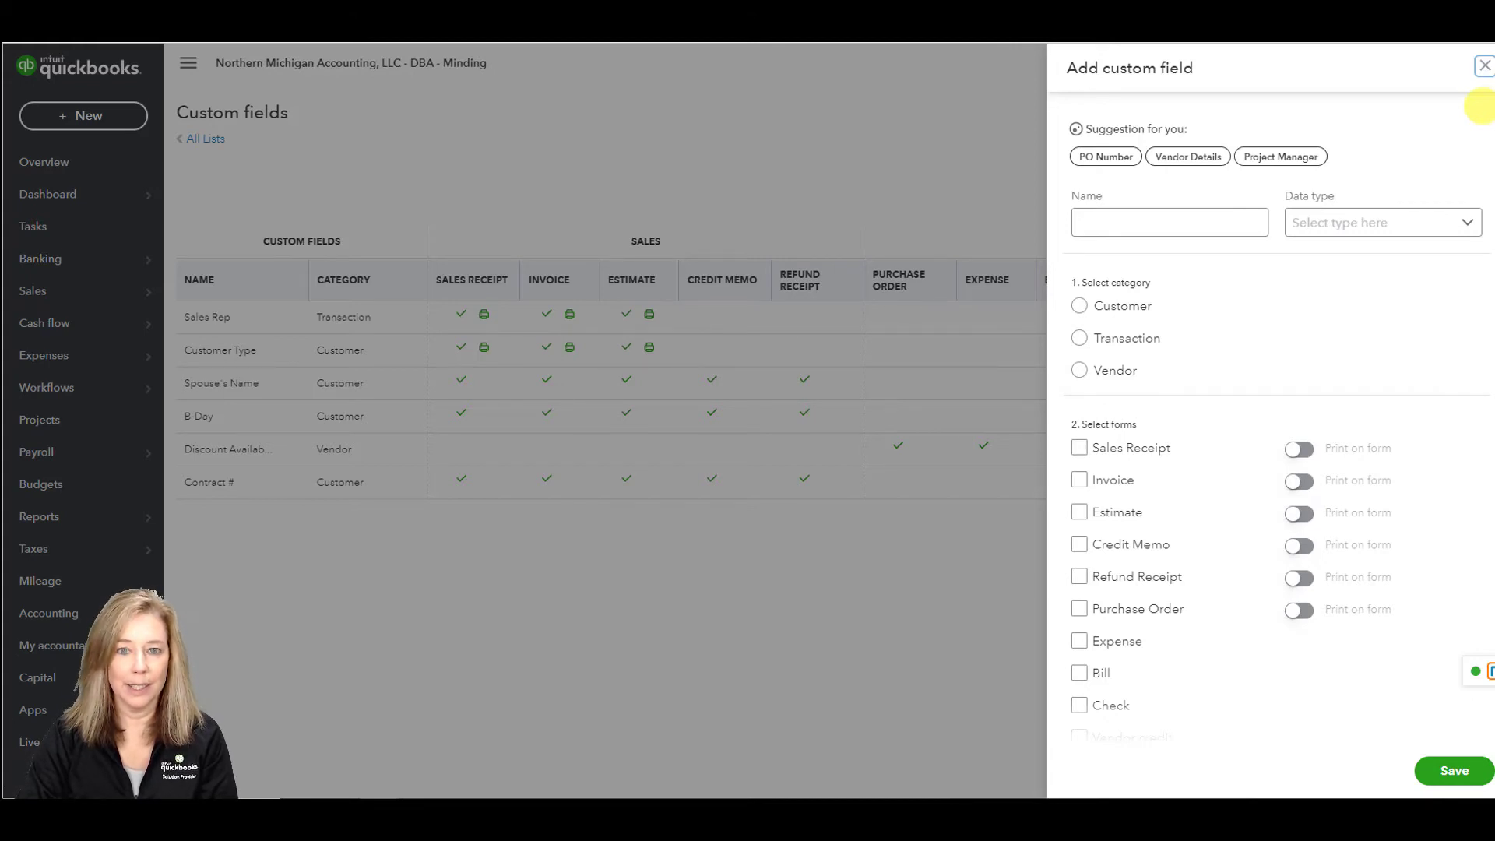
click(1168, 223)
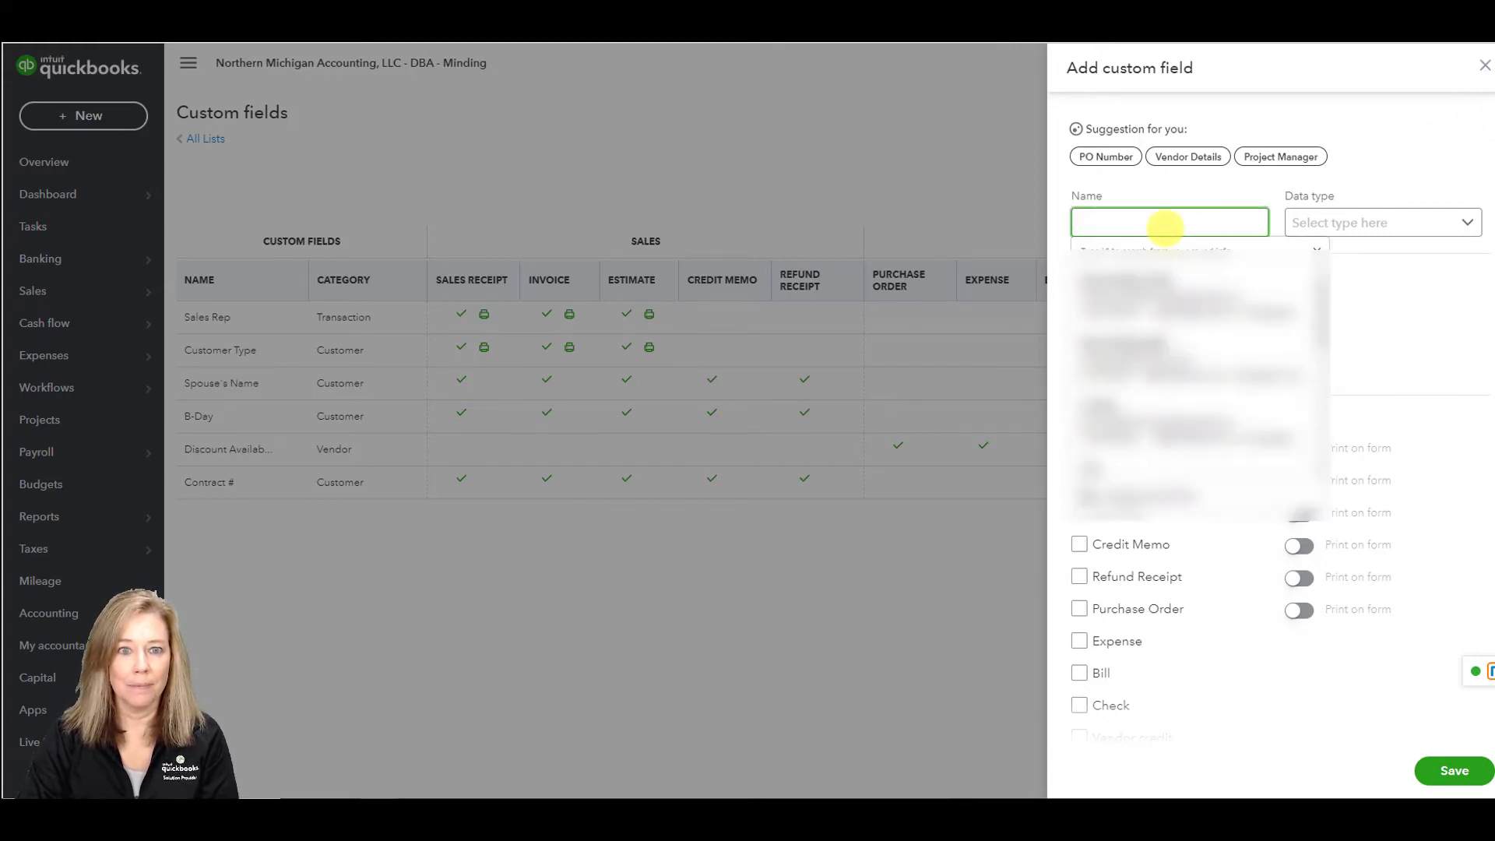
Step: Name the field 'Vendor ID', give it the Text and number data type, and choose the Vendor category
text(Vend)
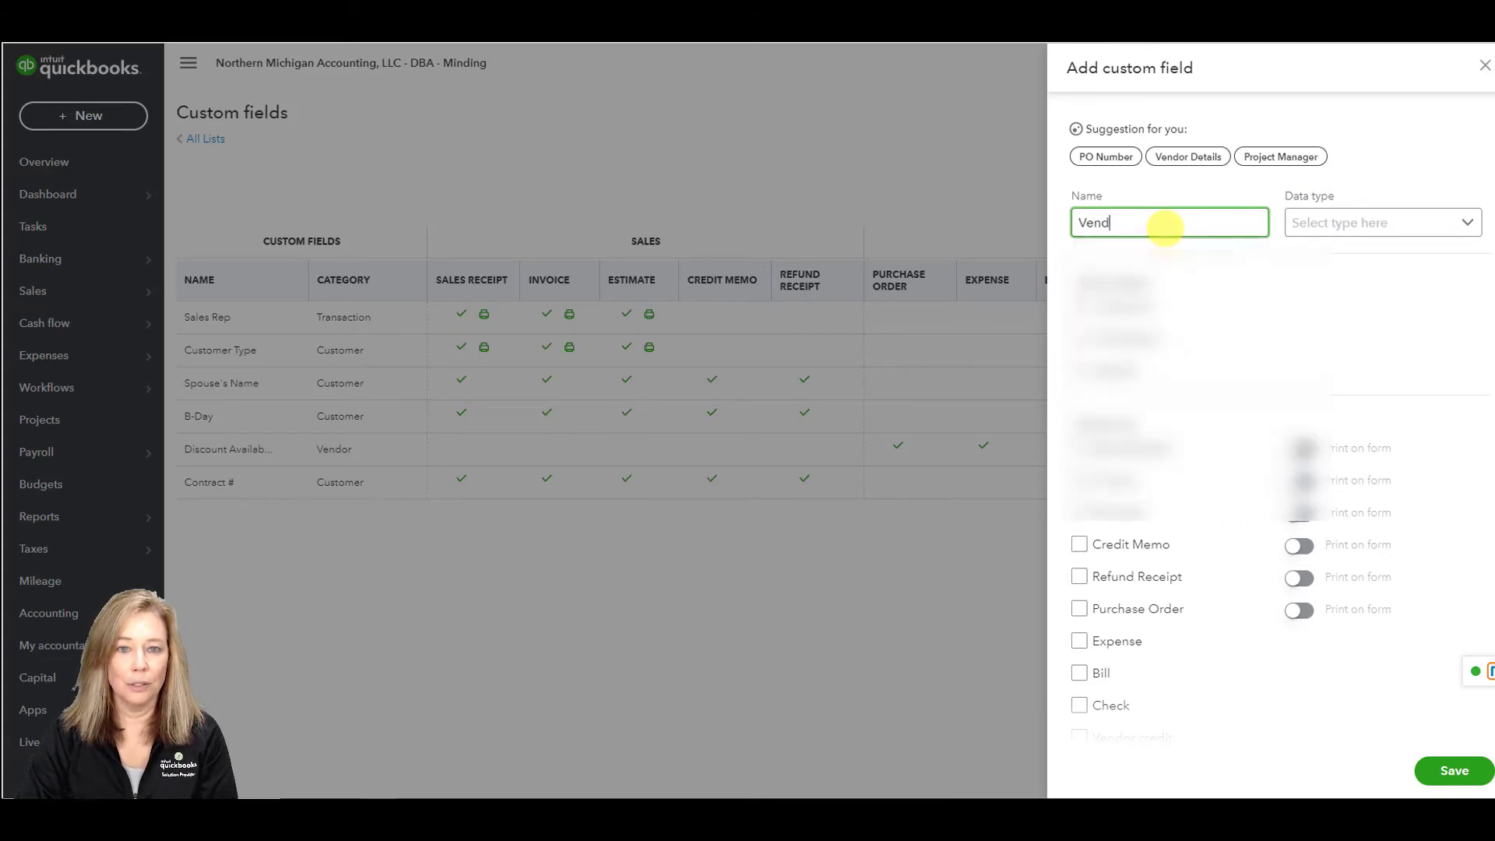
text(or ID)
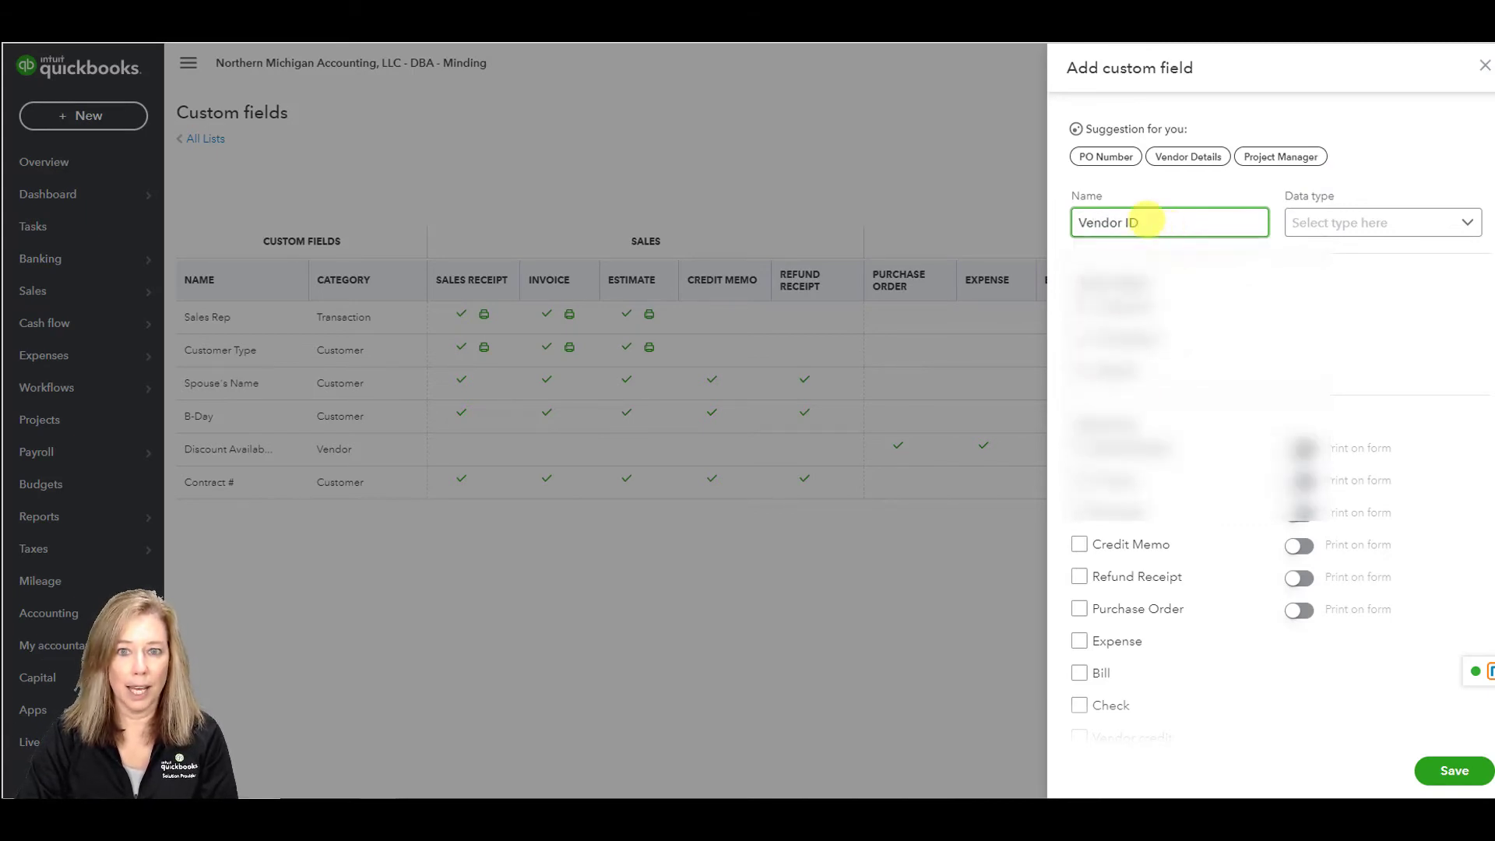
click(1466, 222)
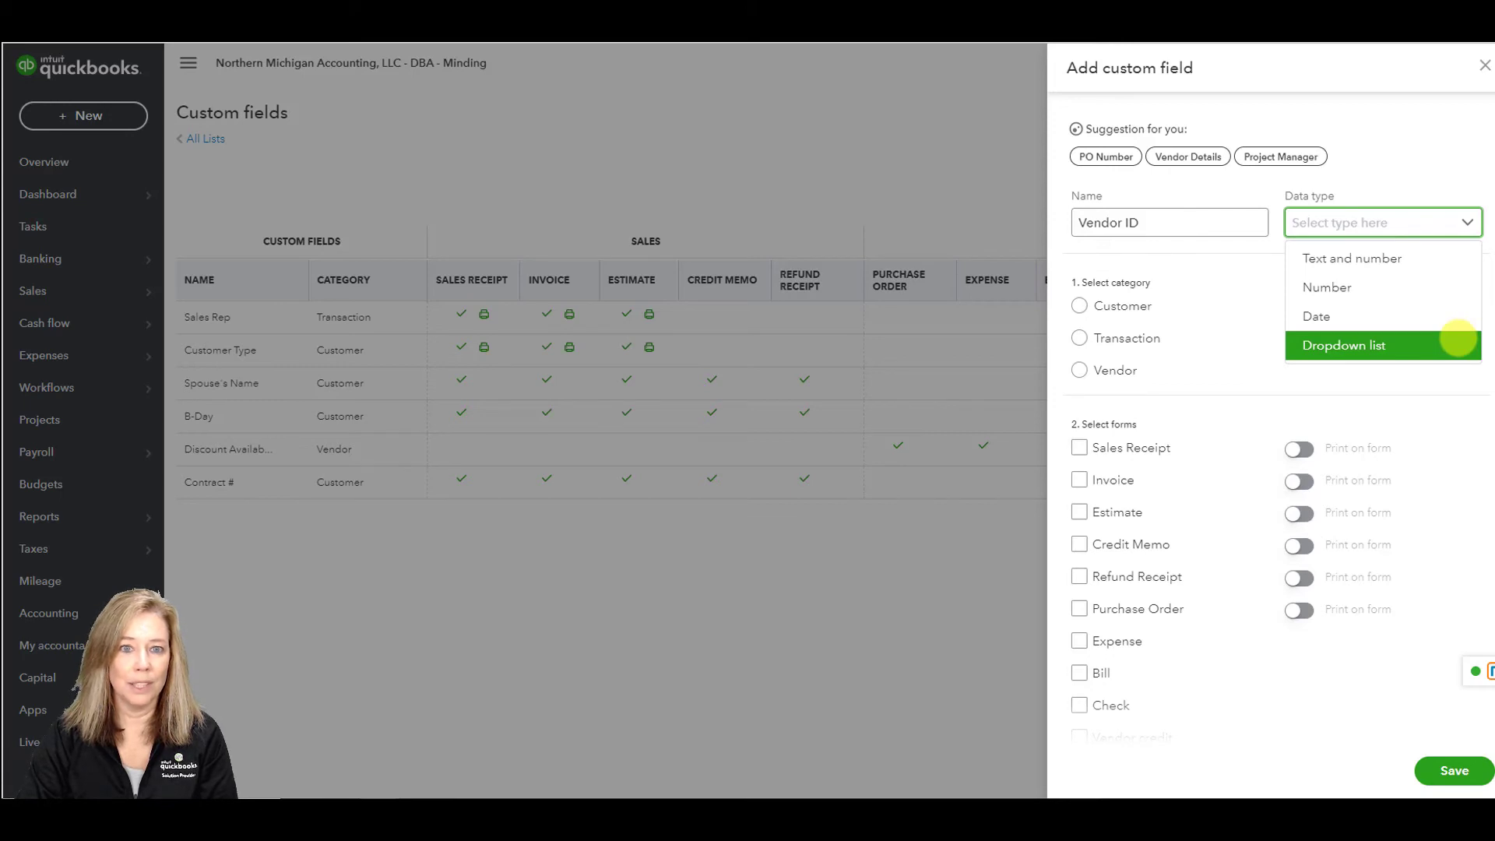
click(1436, 258)
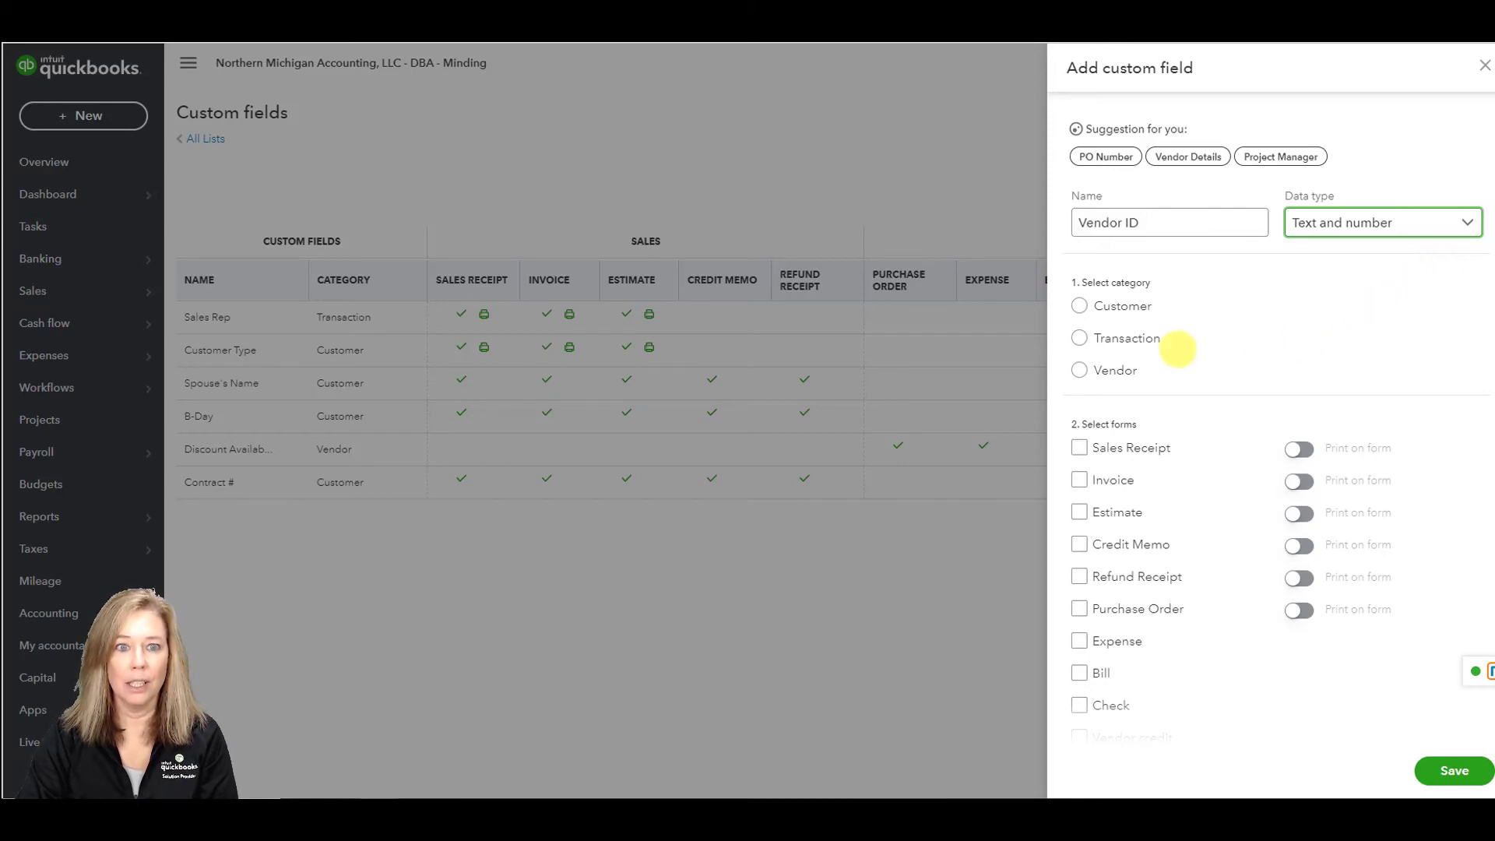
click(1078, 370)
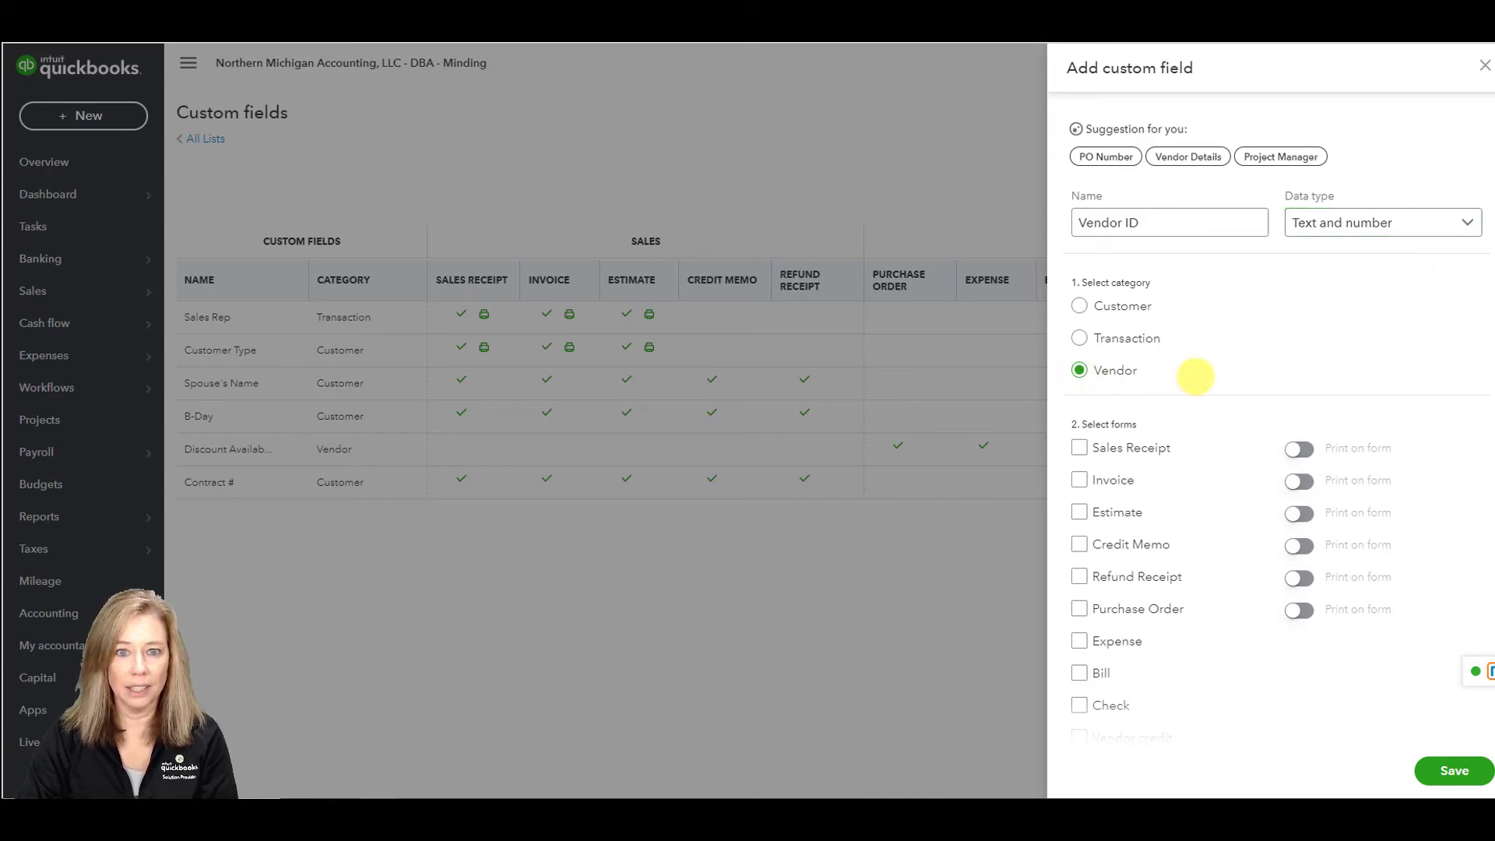
Step: Show Vendor ID on Purchase Order and Bill, print it on purchase orders, and save
scroll(1311, 367, down, 2)
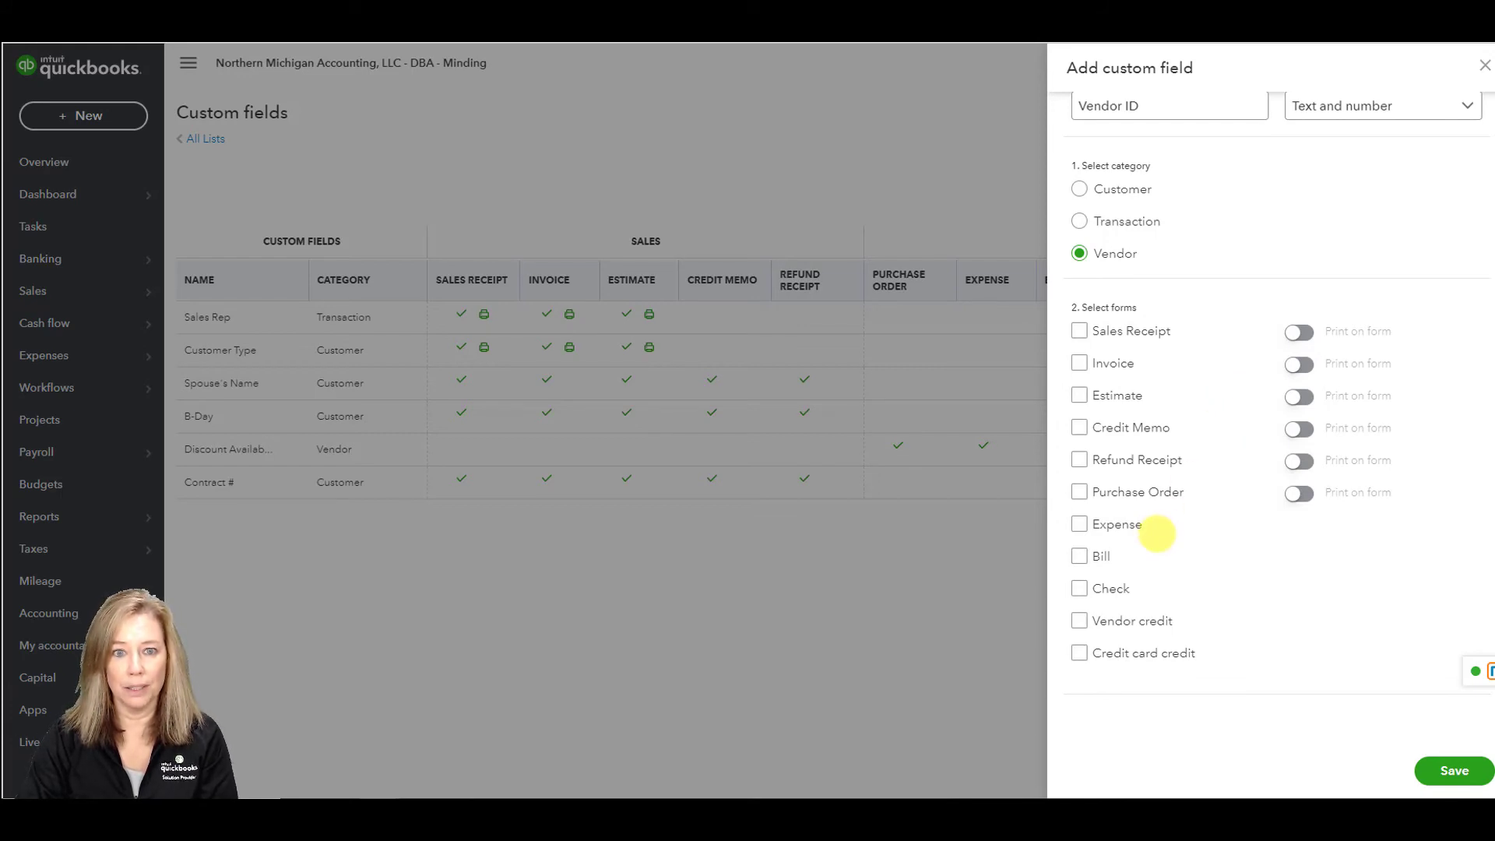
click(1078, 491)
click(1079, 556)
click(1300, 494)
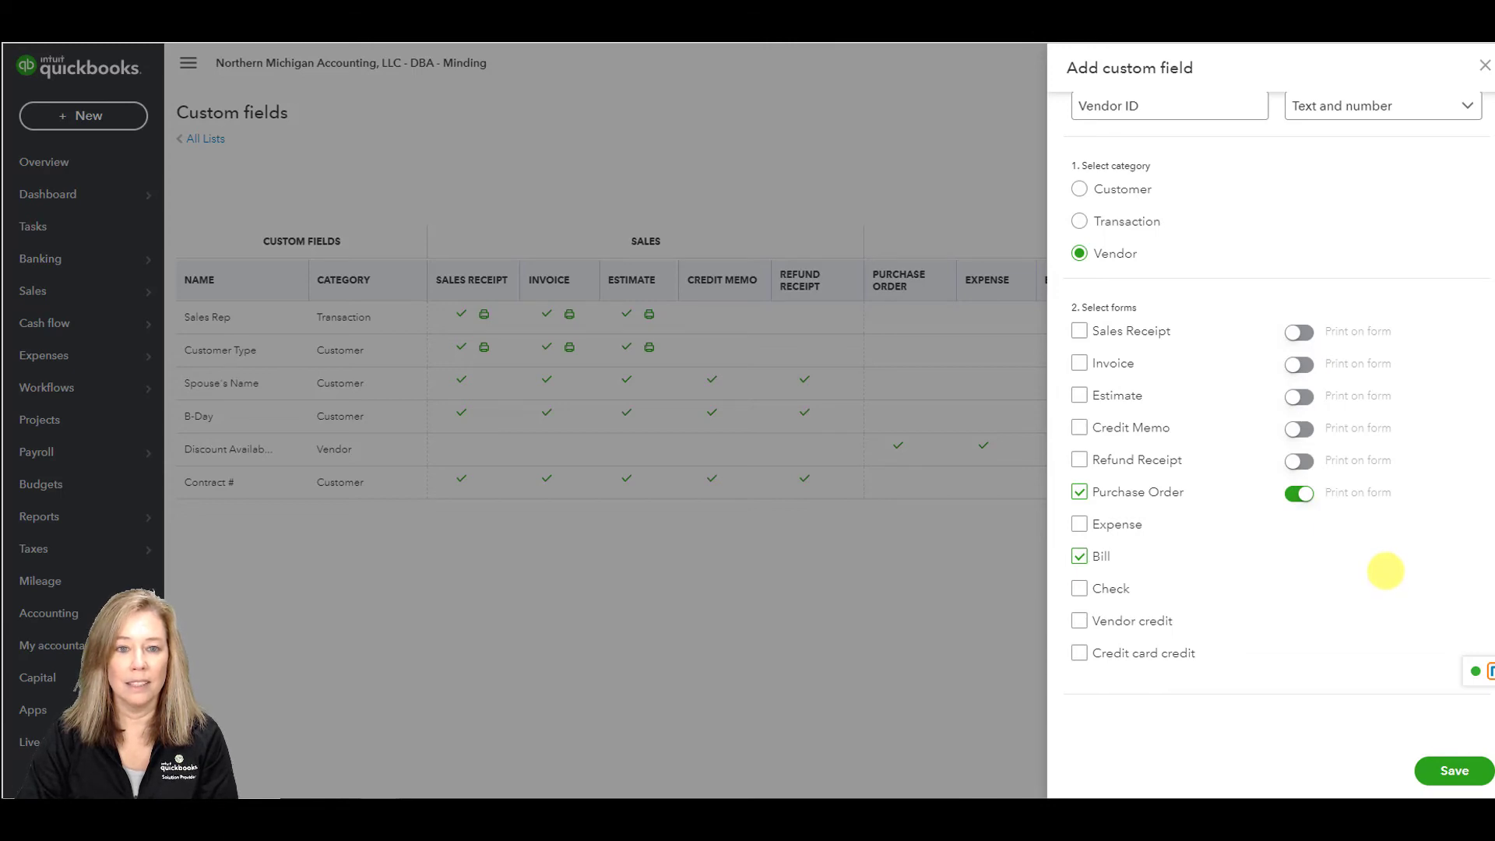
click(1453, 771)
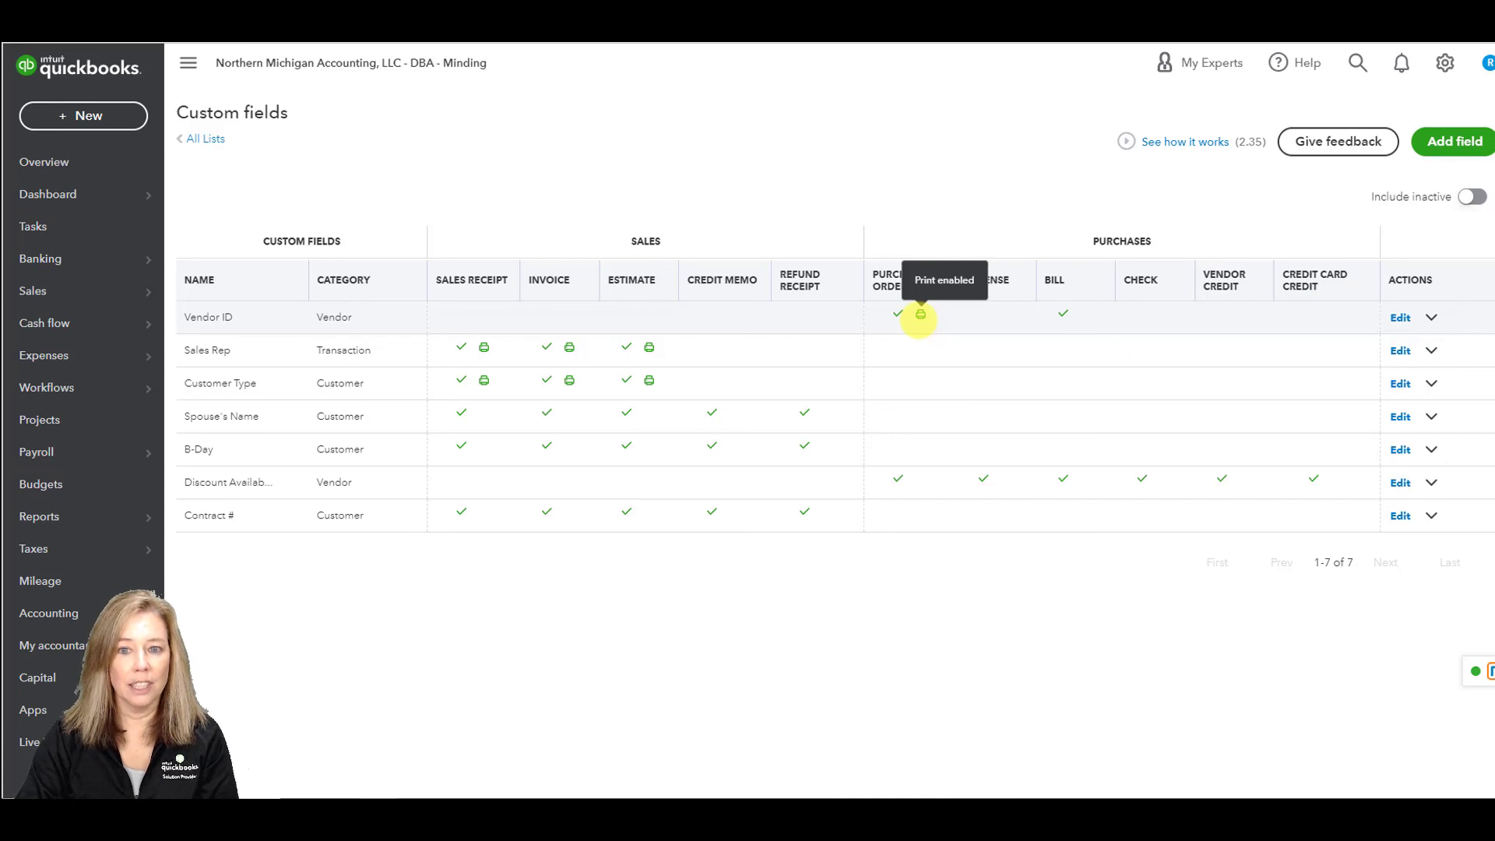
Step: Expand the extra actions beside Edit on the Vendor ID row
click(1430, 317)
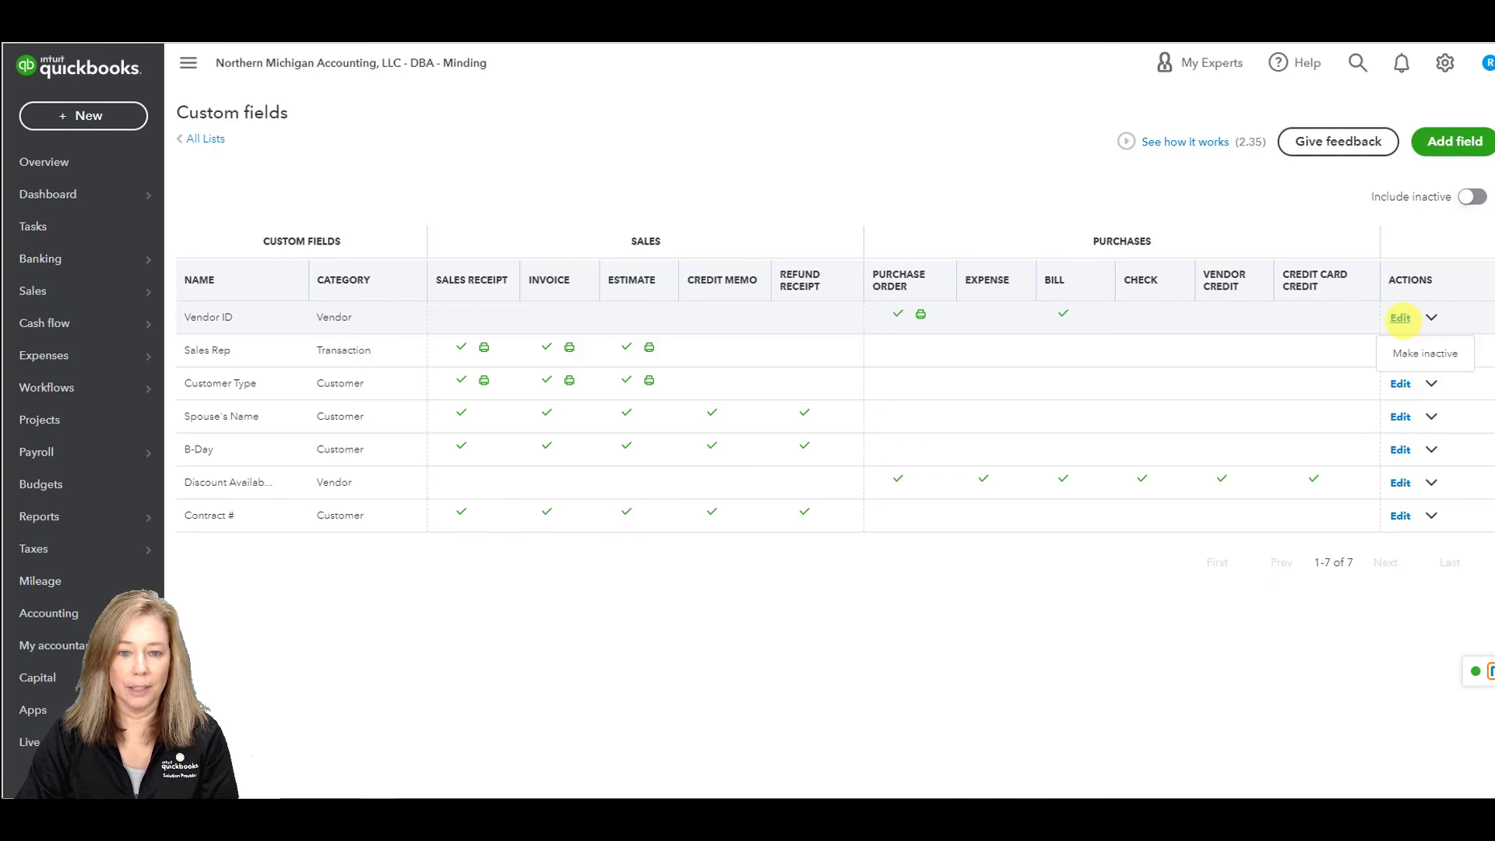
Step: Start a new invoice from the + New menu's Customers list
click(63, 113)
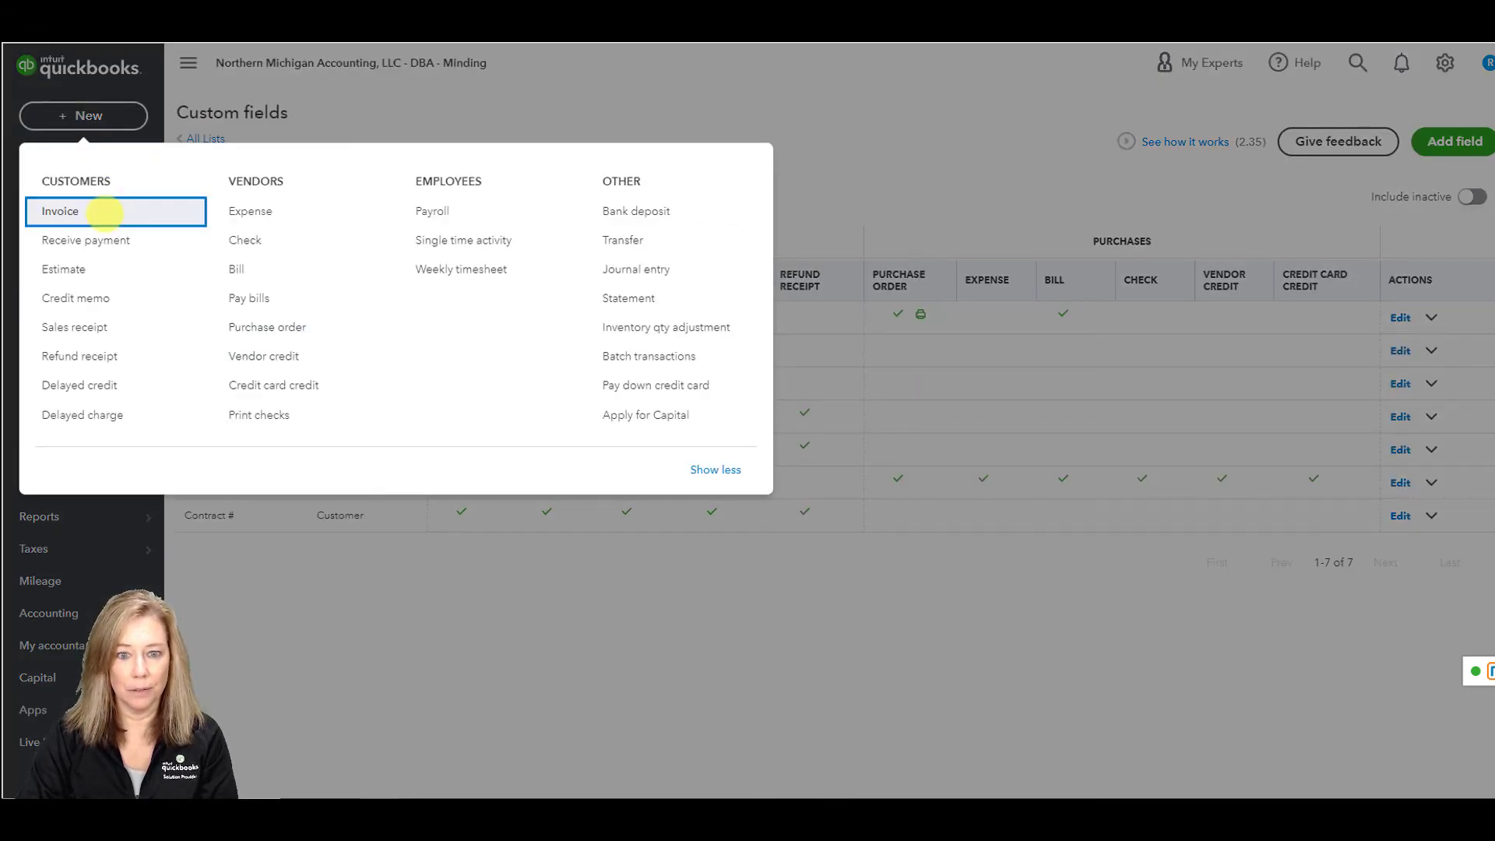
click(105, 211)
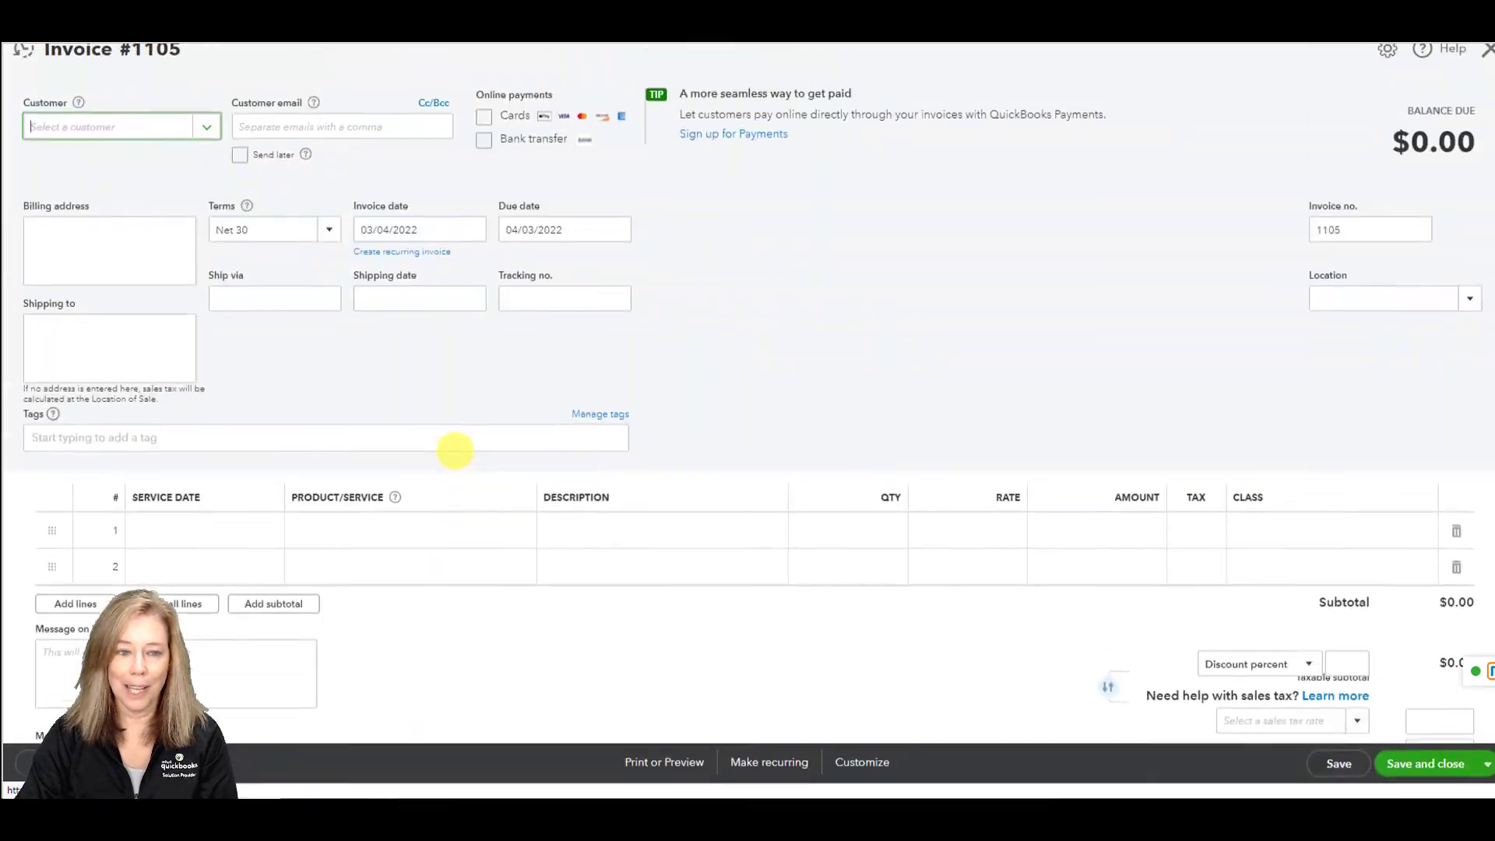